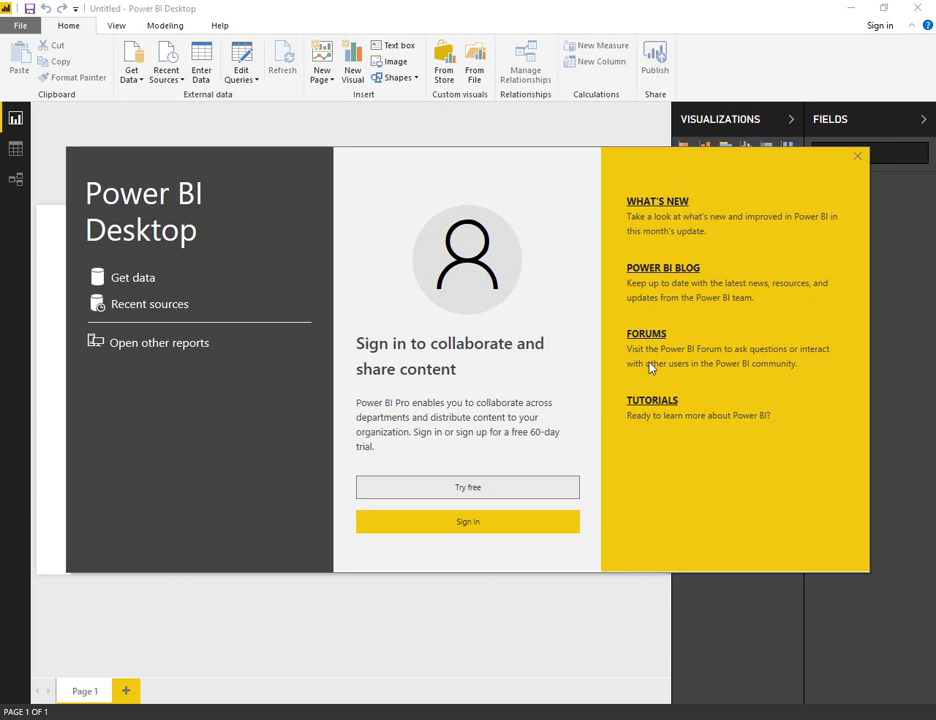
- Sign in to Power BI Desktop with the account e-mail, then launch the Power BI service in the browser
click(465, 525)
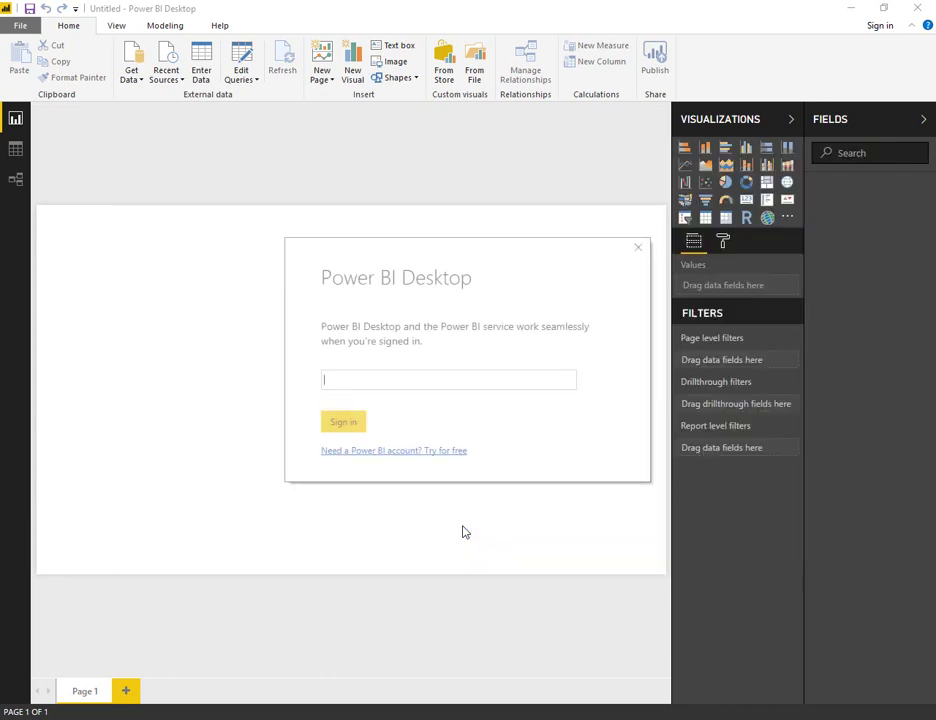
click(447, 380)
click(353, 423)
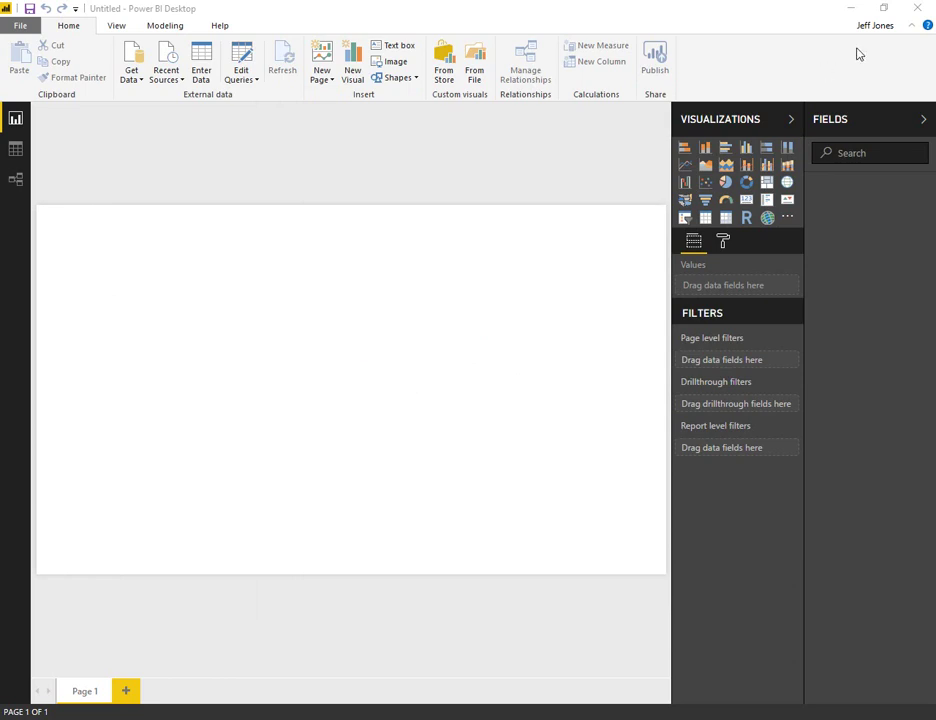
click(884, 29)
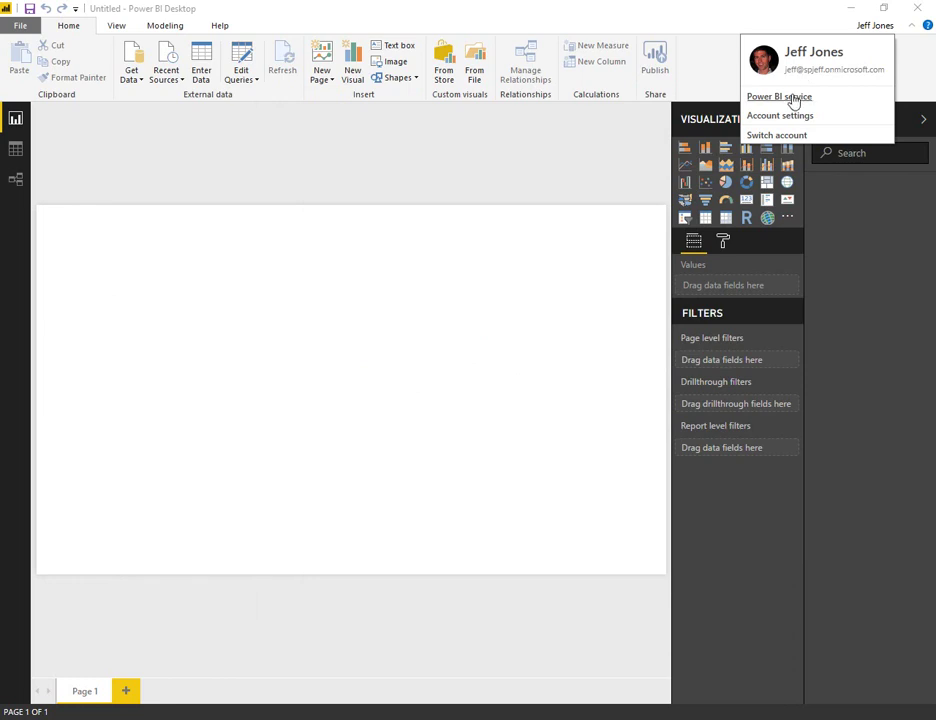
click(793, 99)
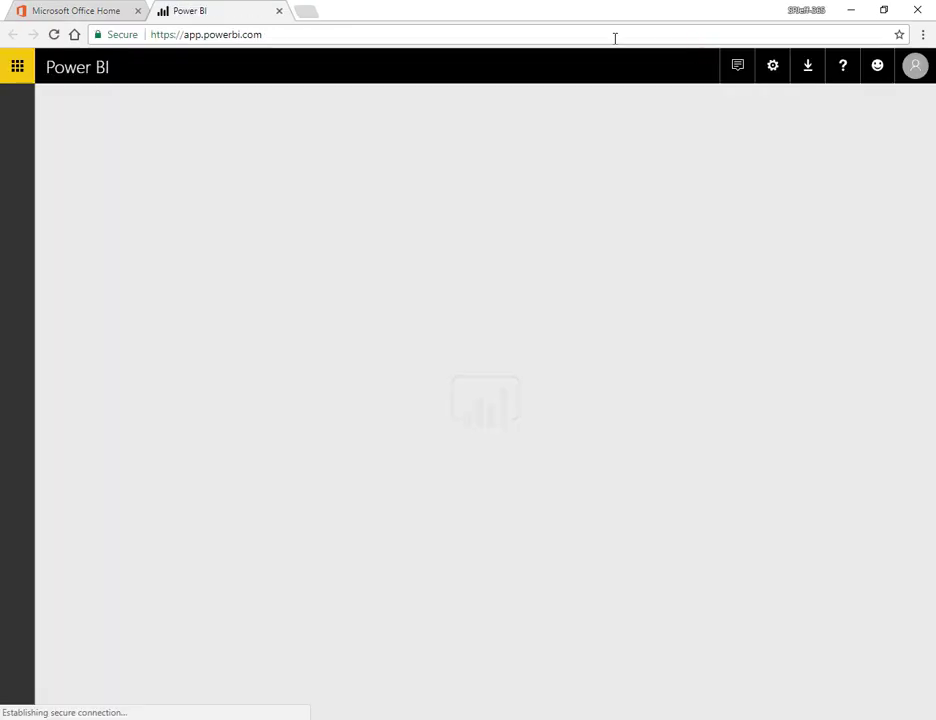
- Open Manage personal storage from the settings gear, showing 0 MB of 10 GB used
click(221, 34)
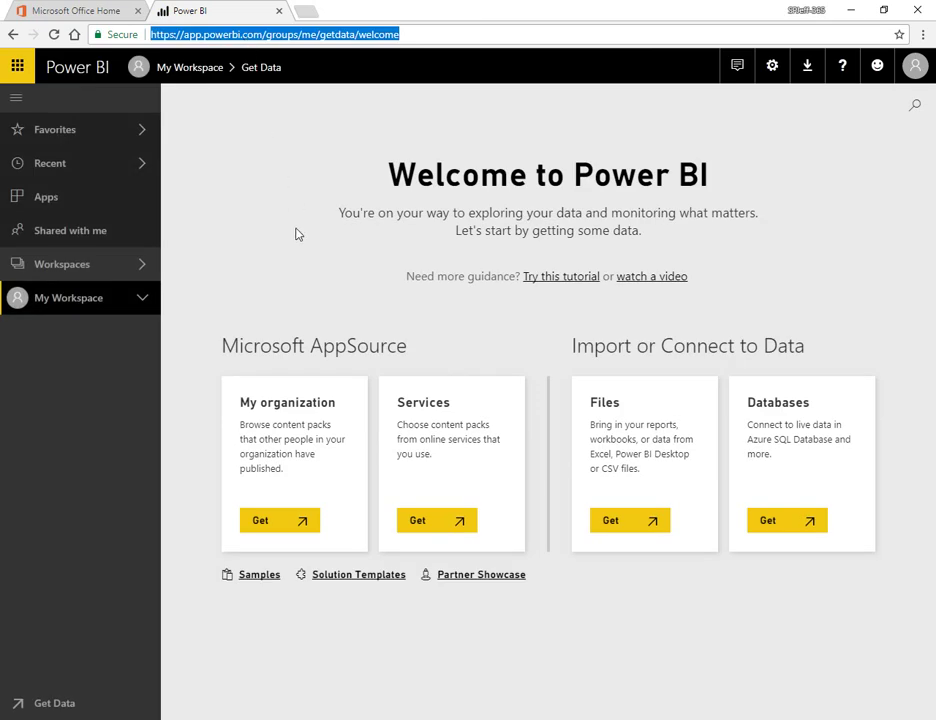
click(142, 265)
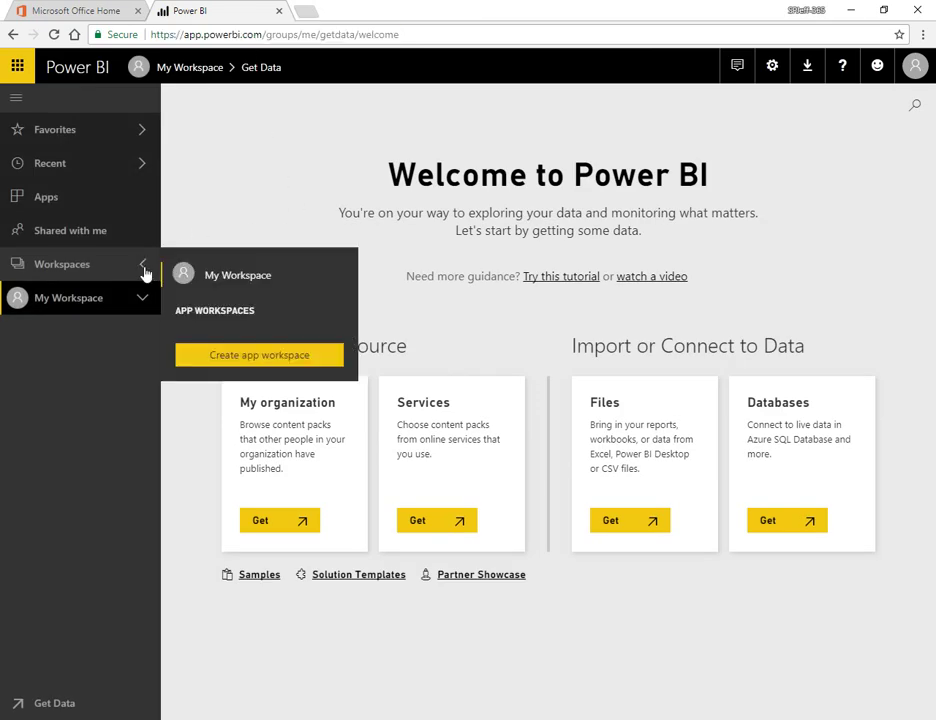
click(773, 80)
click(735, 100)
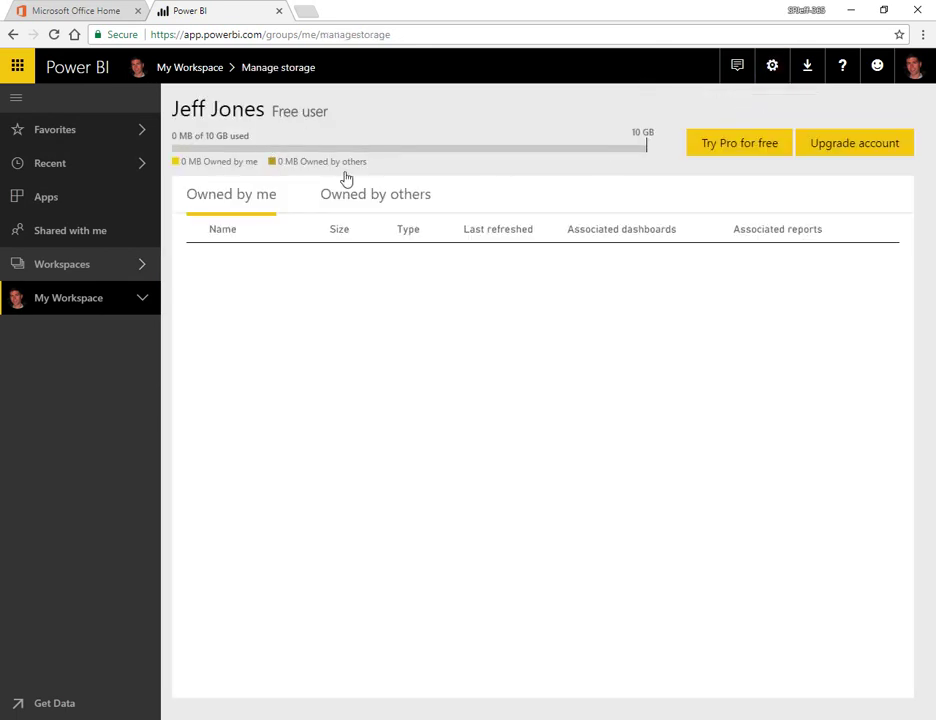
click(771, 70)
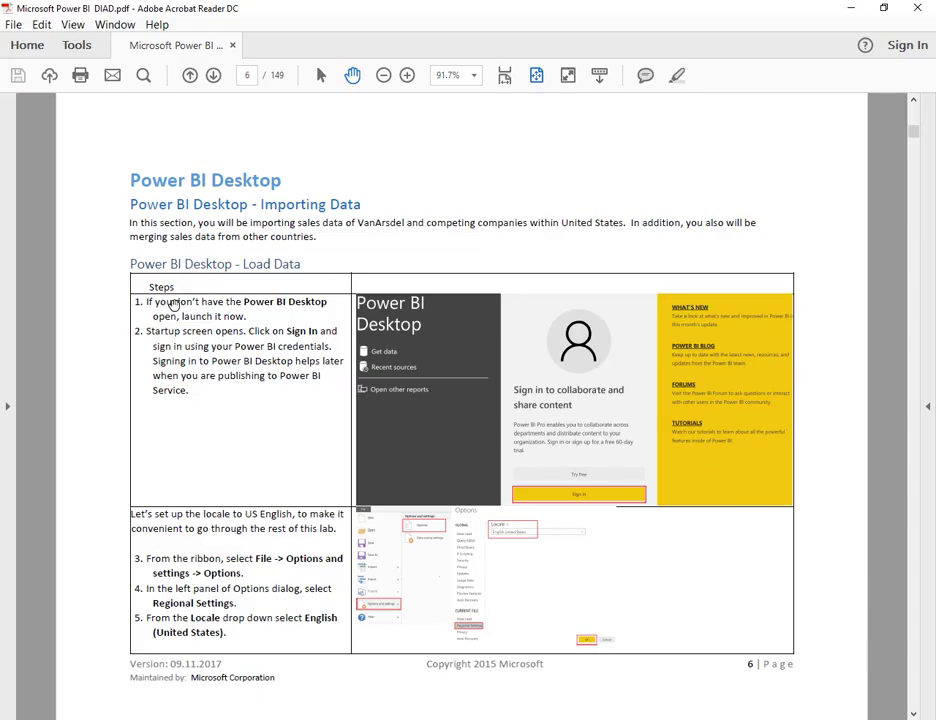
drag(156, 304, 246, 317)
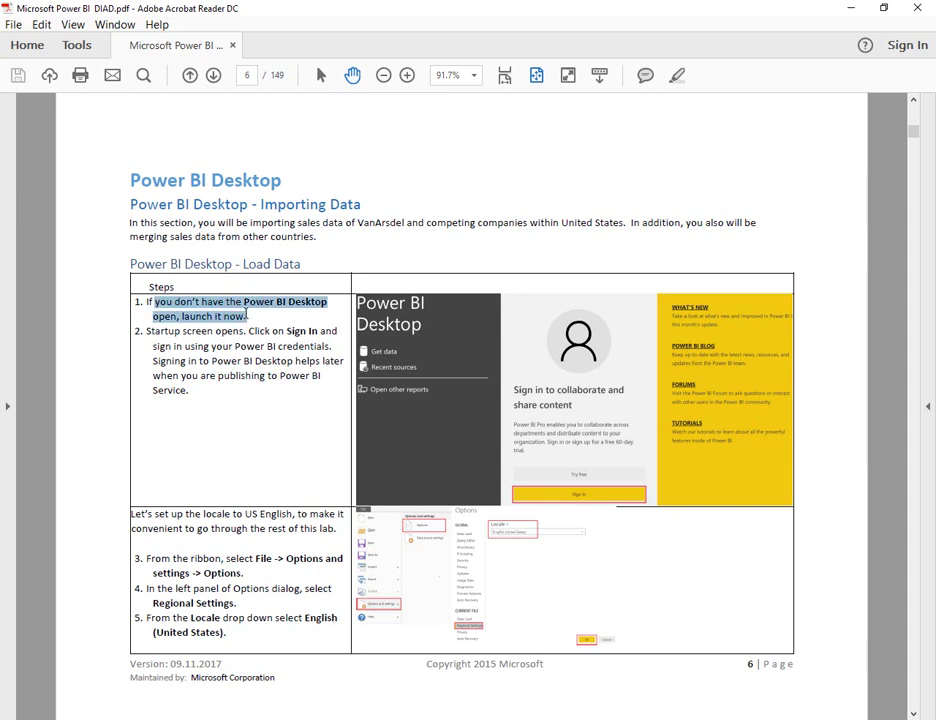
drag(148, 330, 265, 377)
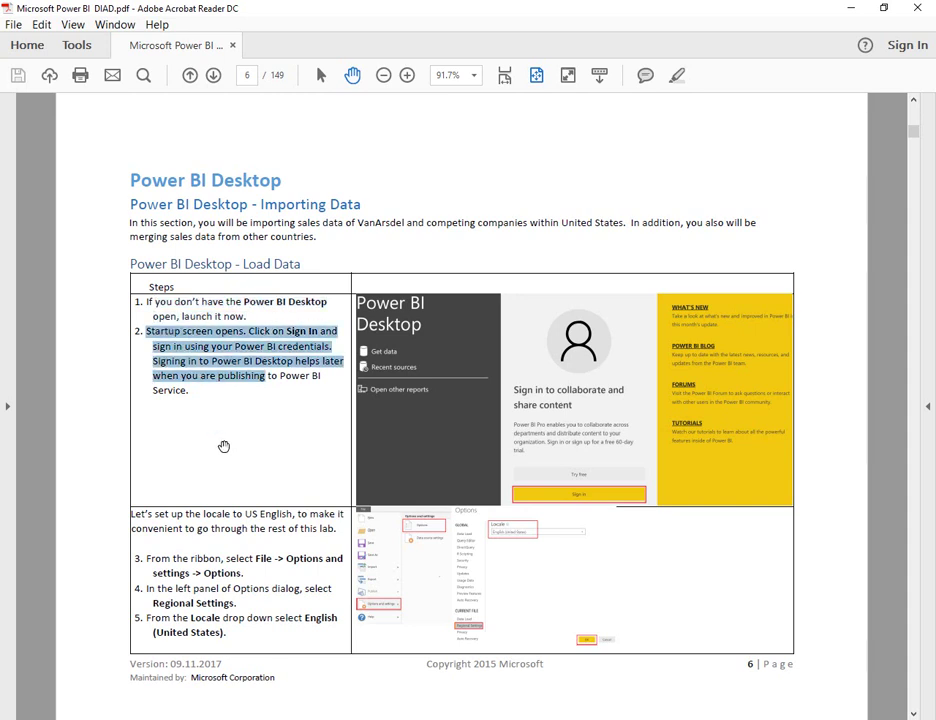
click(118, 560)
drag(153, 558, 255, 573)
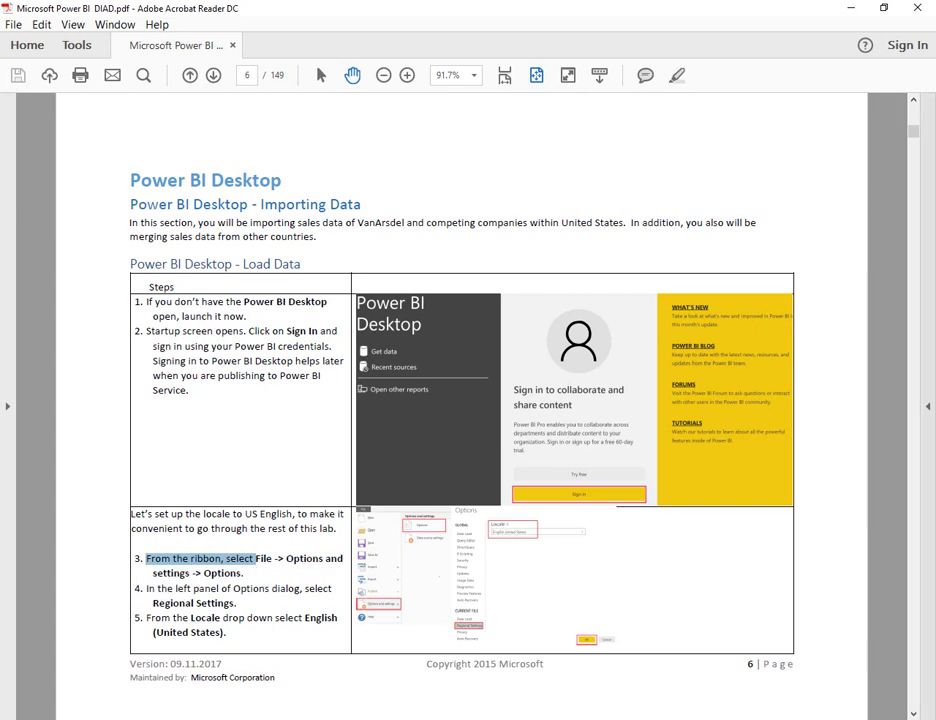
key(alt+Tab)
- Check the current file's Regional Settings in Options, locale English (United States)
click(18, 26)
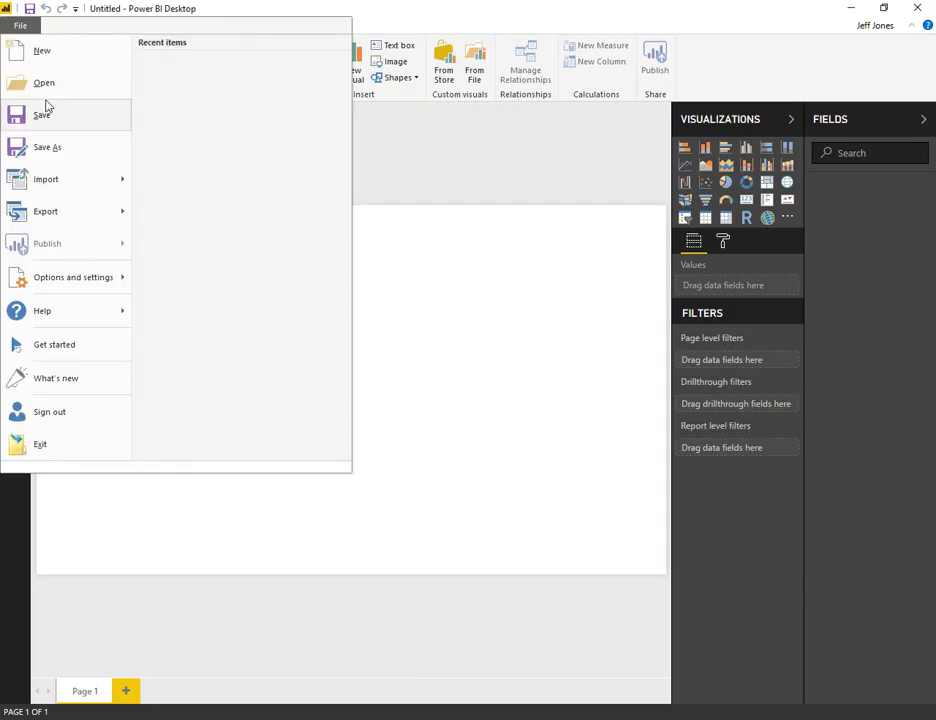
click(75, 278)
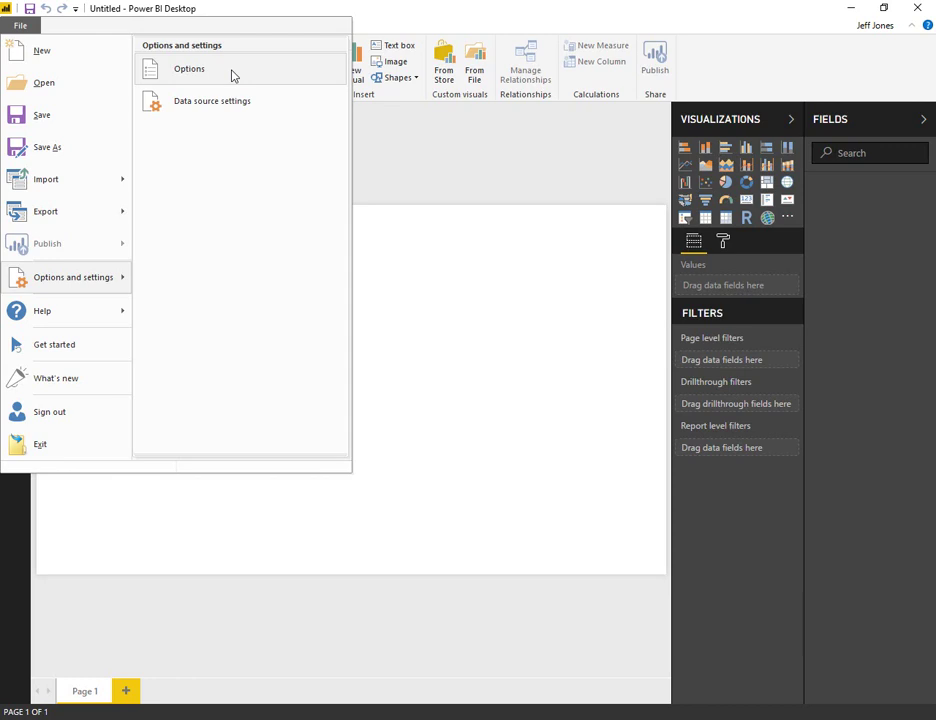
click(234, 77)
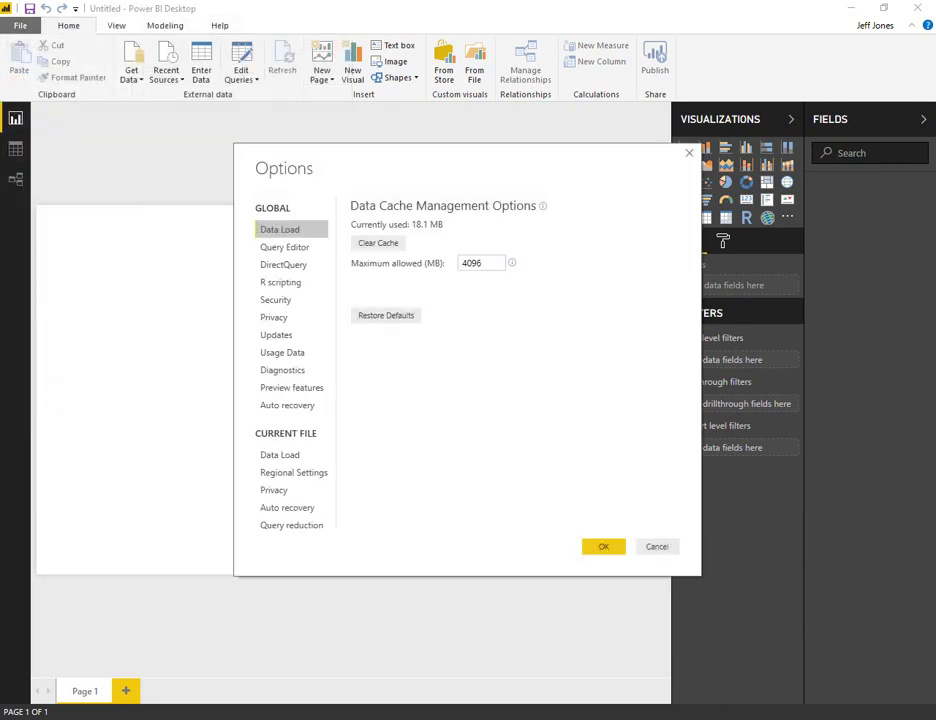
key(alt+Tab)
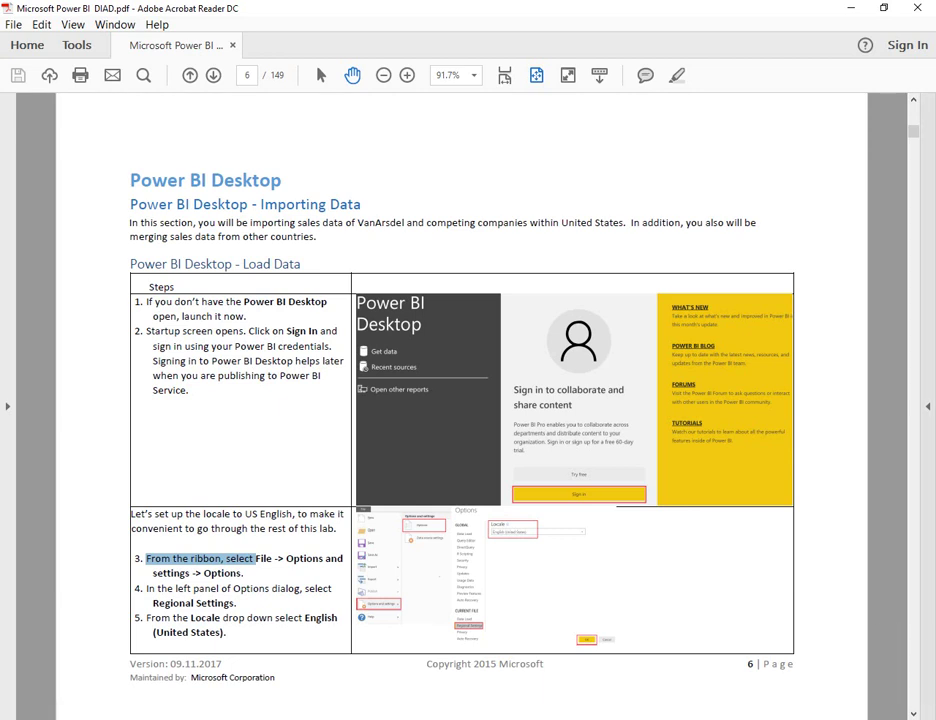
key(alt+Tab)
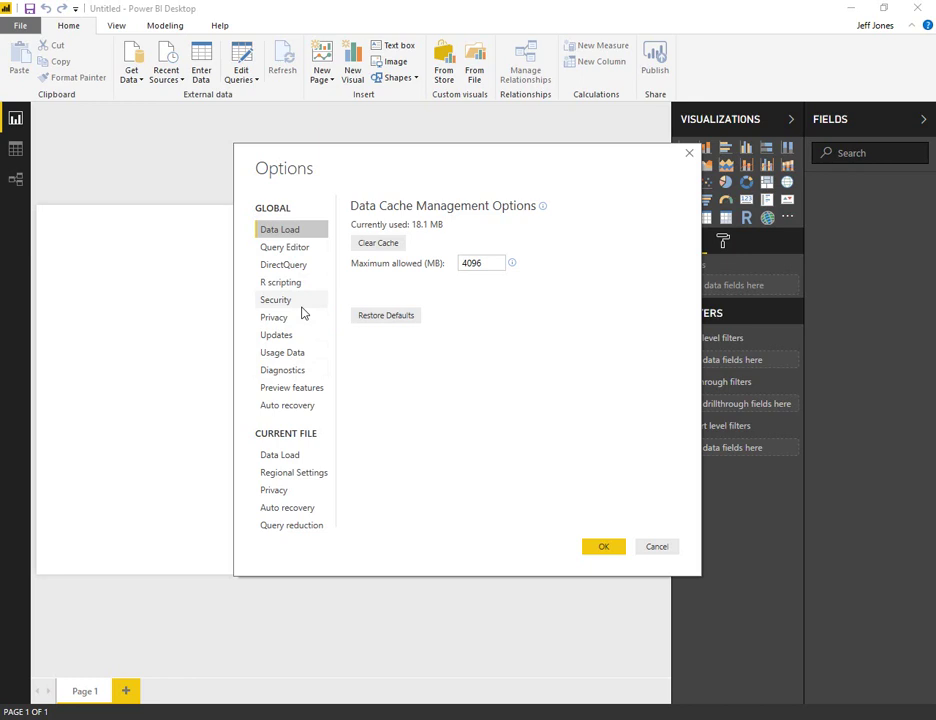
click(302, 473)
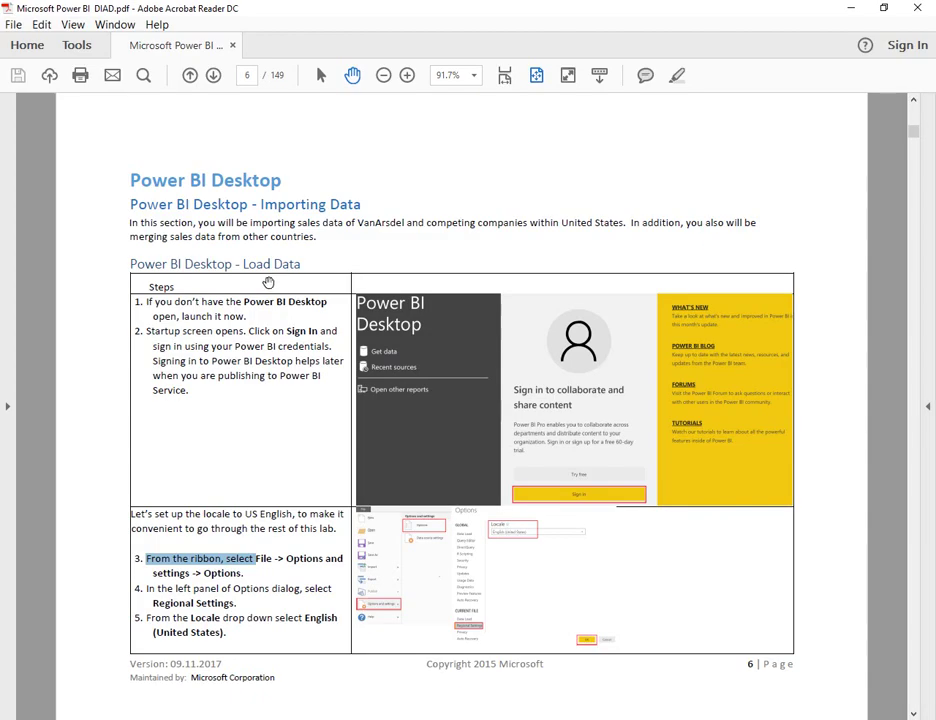
scroll(284, 282, down, 3)
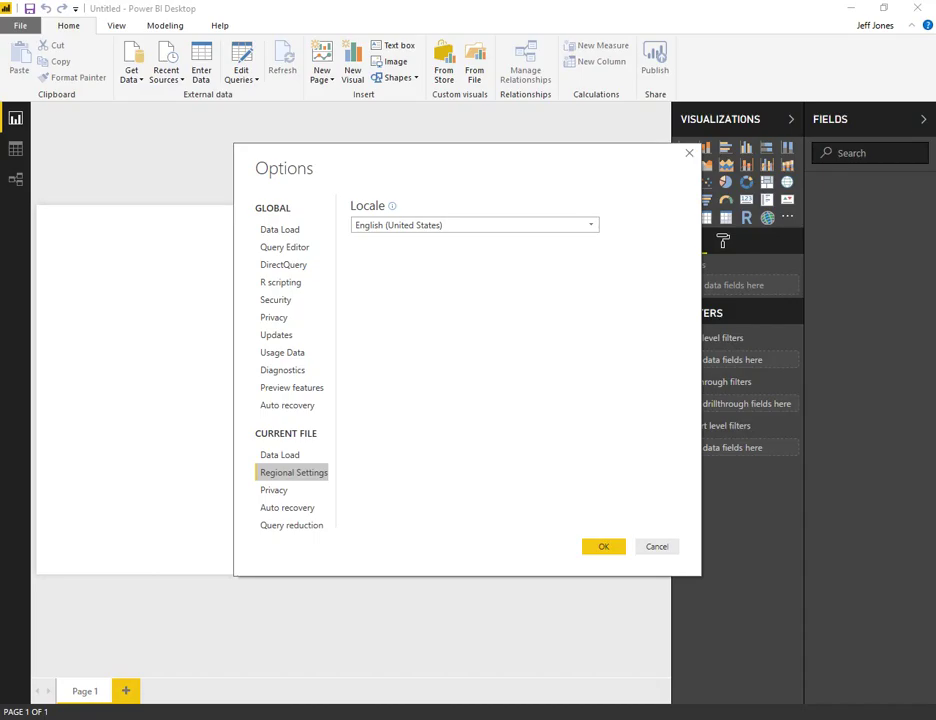
- Close Options and import C:\DIAD\Data\USSales\bi_salesFact.csv via Get Data > Text/CSV
click(604, 547)
click(131, 72)
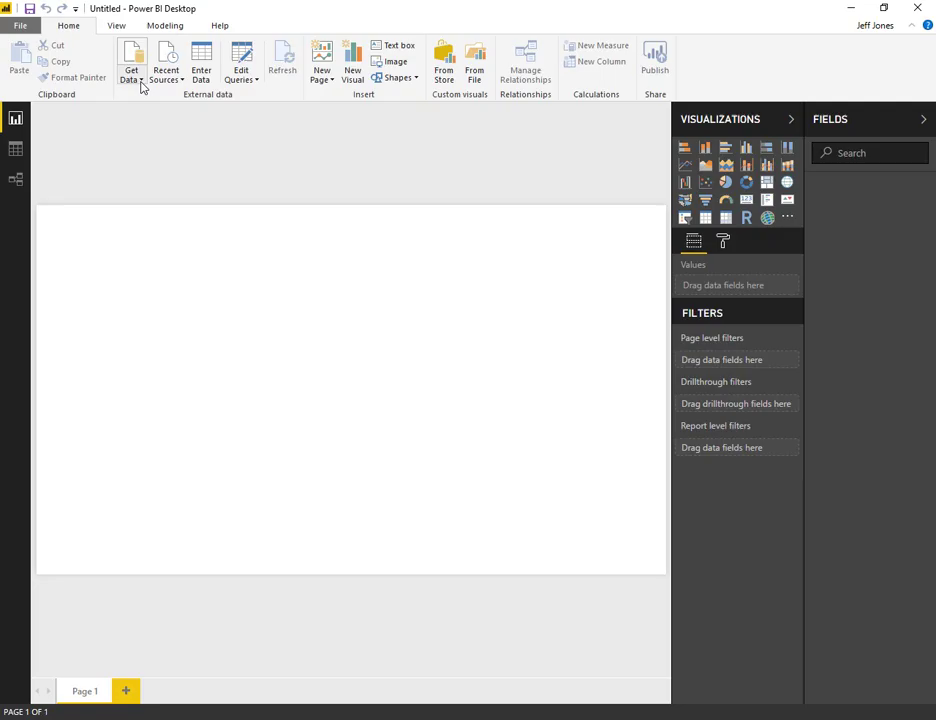
click(138, 80)
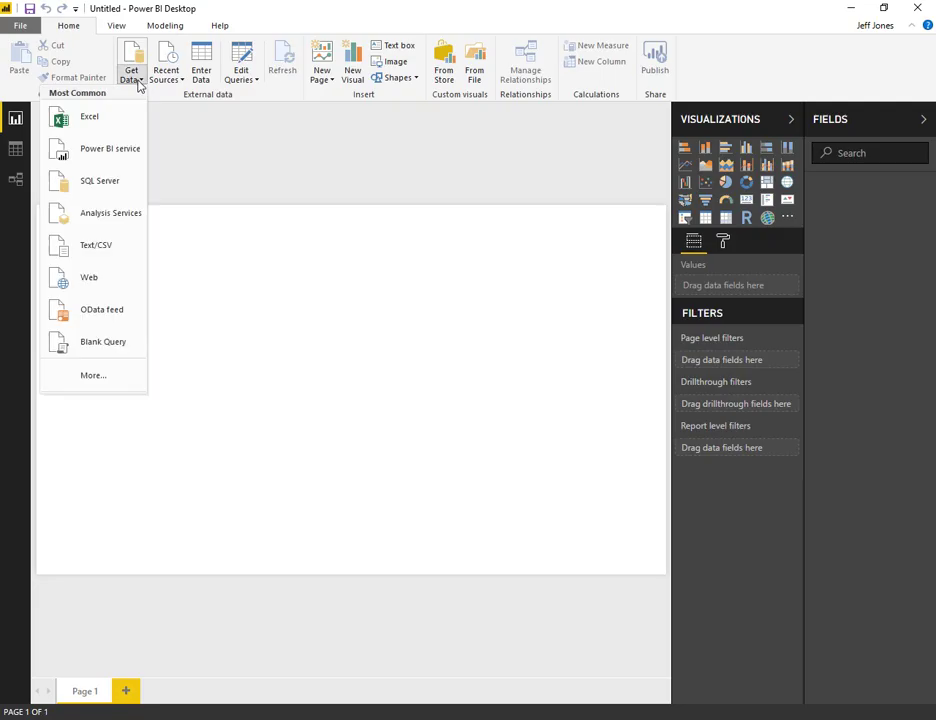
click(140, 255)
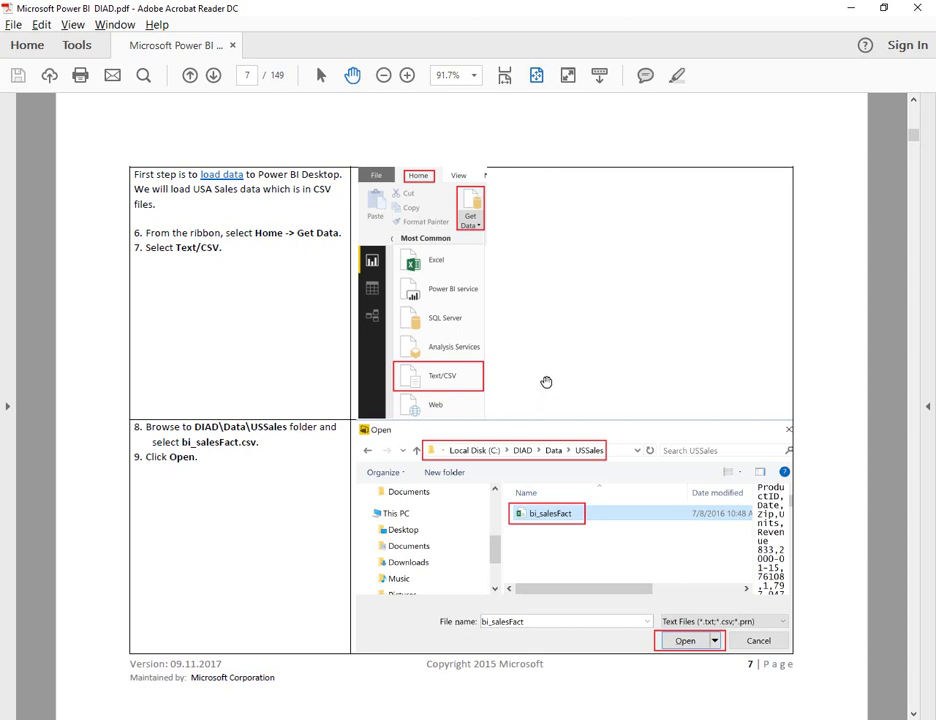
text(c:\DIAD)
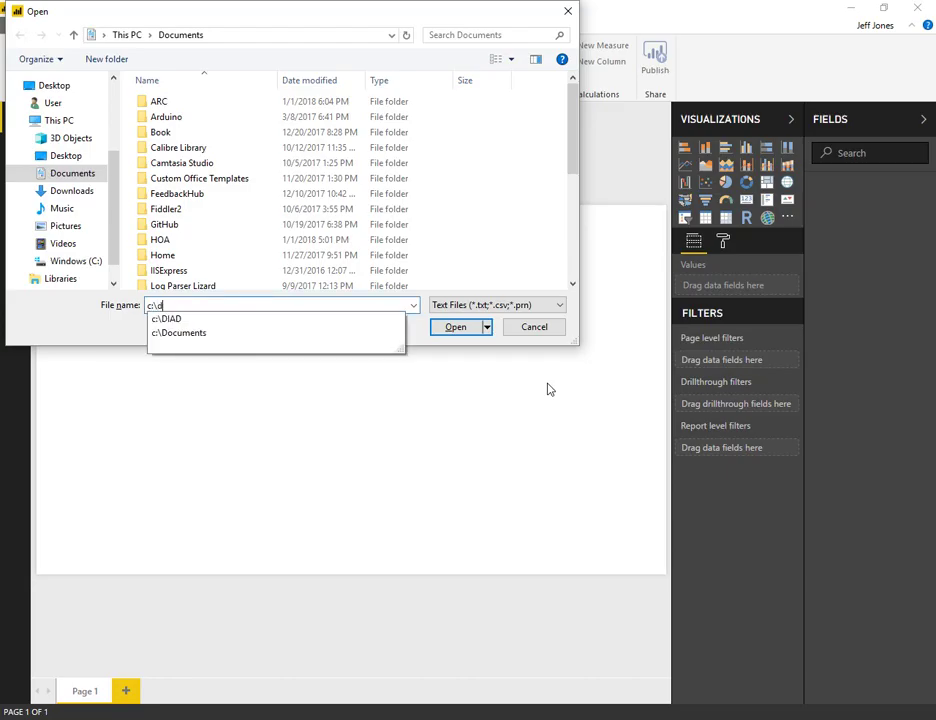
key(Return)
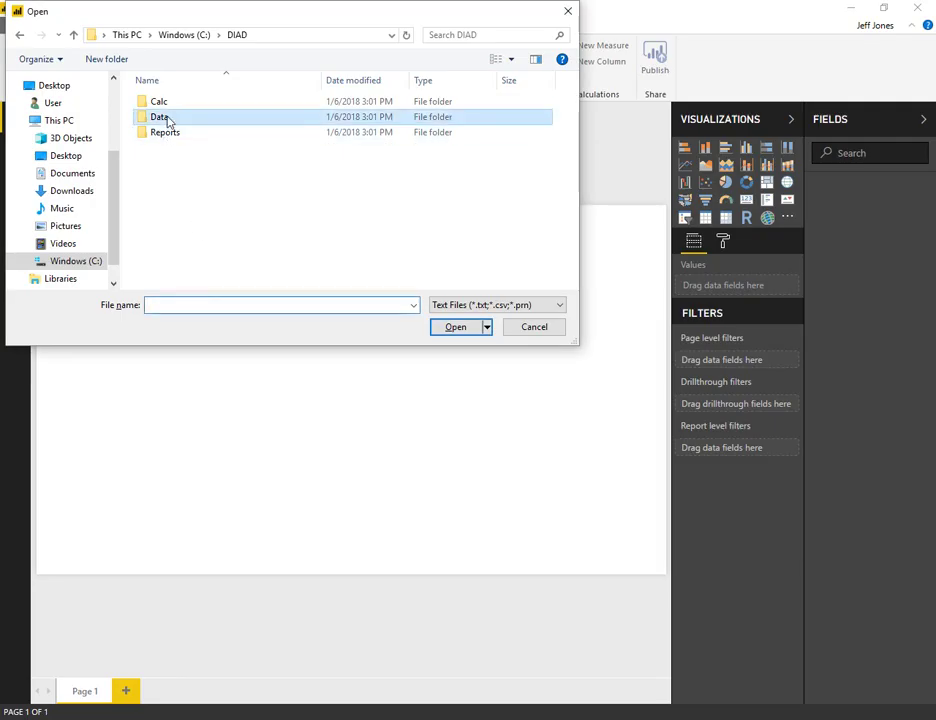
double_click(167, 119)
double_click(182, 148)
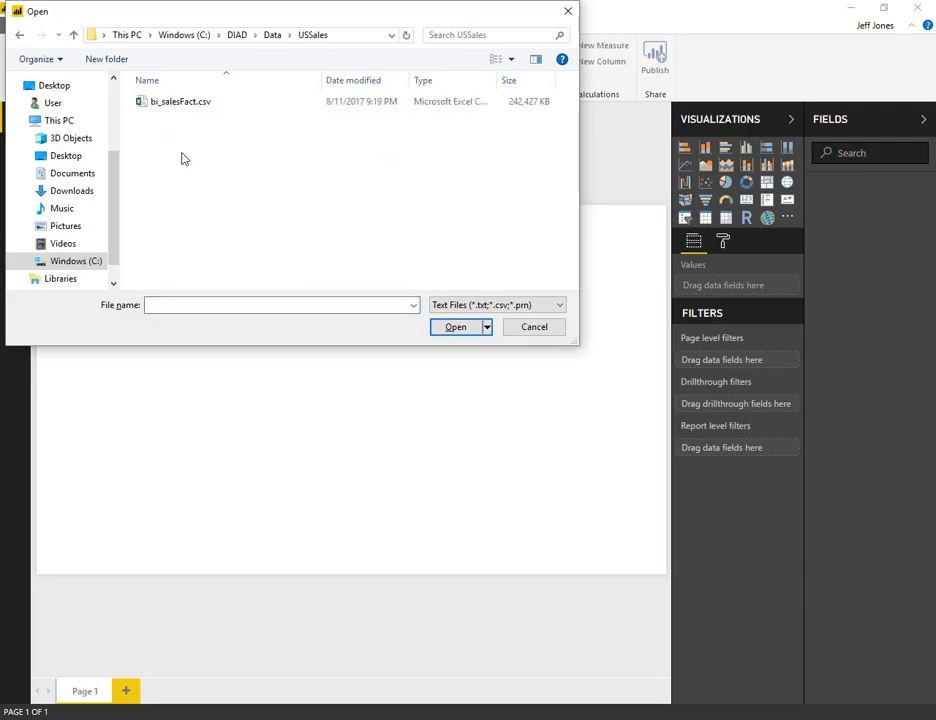
double_click(183, 104)
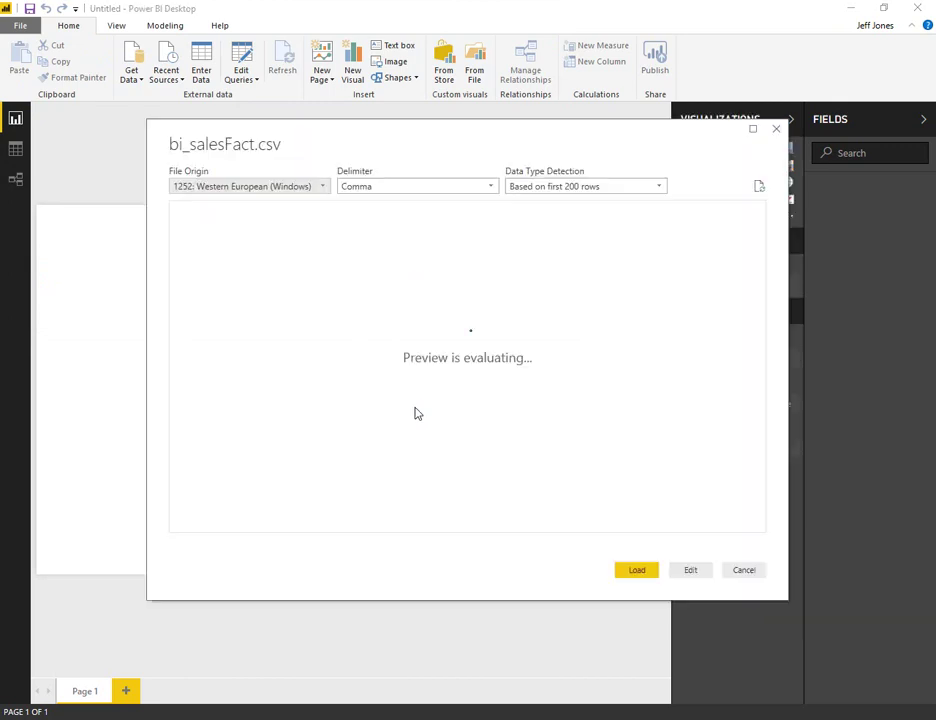
- Scroll the tutorial PDF and draw, then erase, an arrow at Data Type Detection
key(alt+Tab)
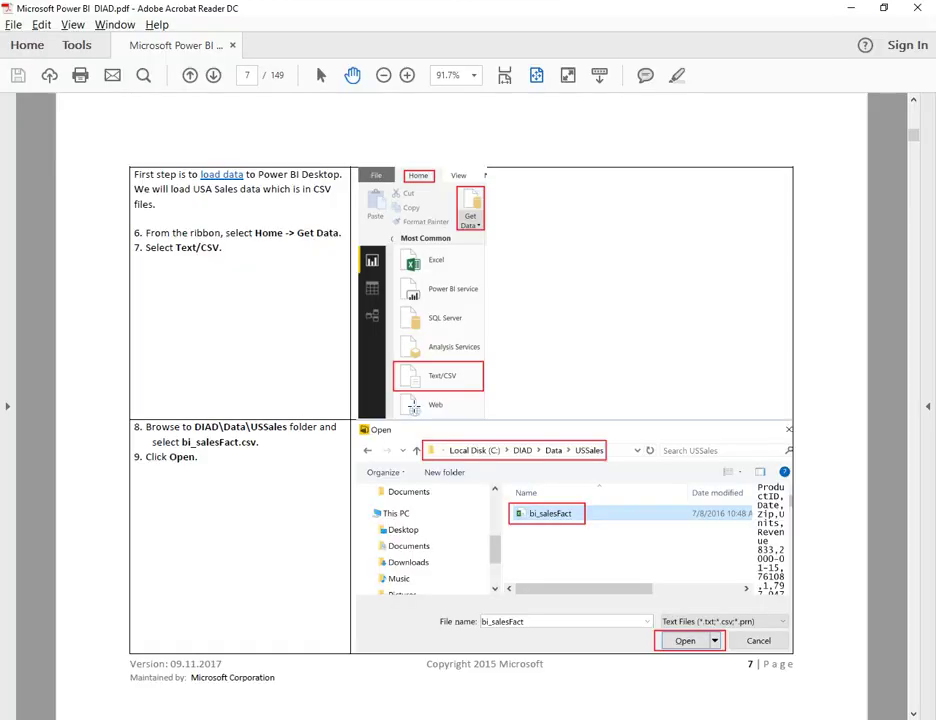
scroll(413, 406, down, 3)
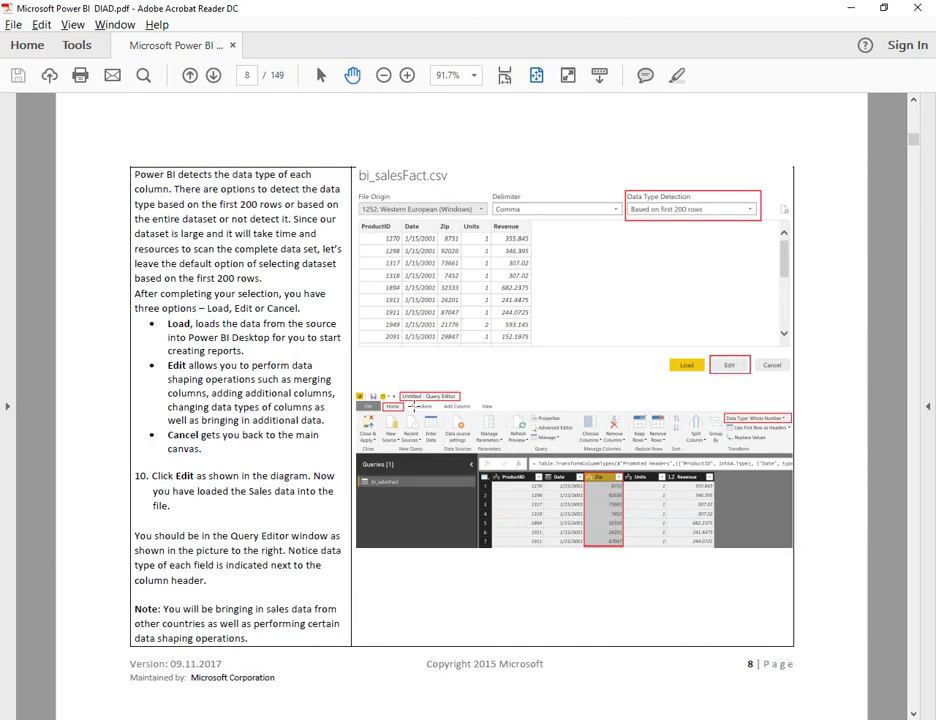
key(alt+Tab)
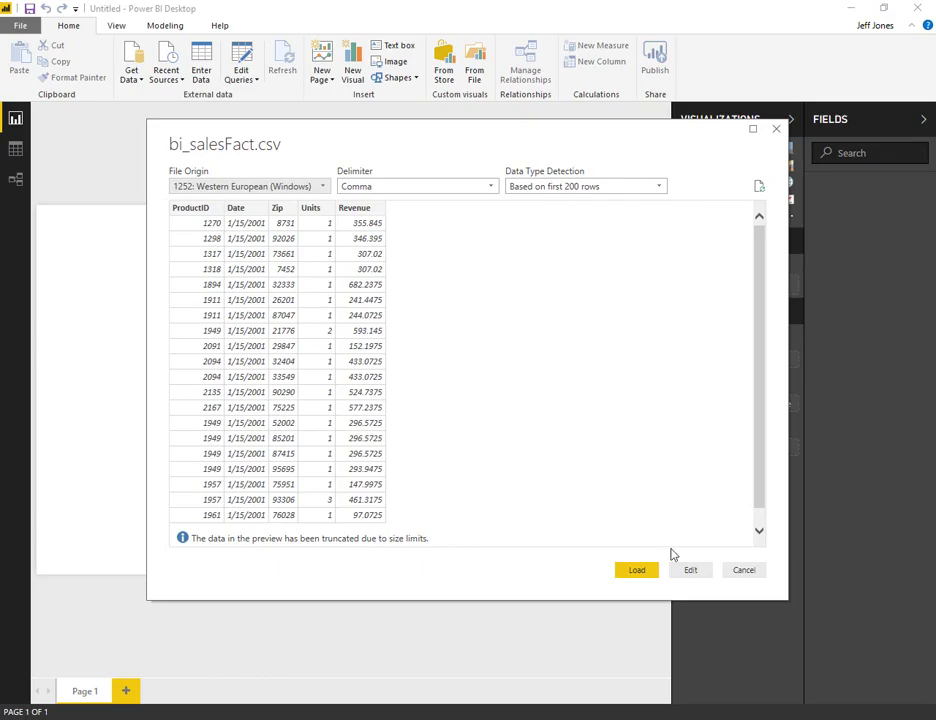
key(alt+Tab)
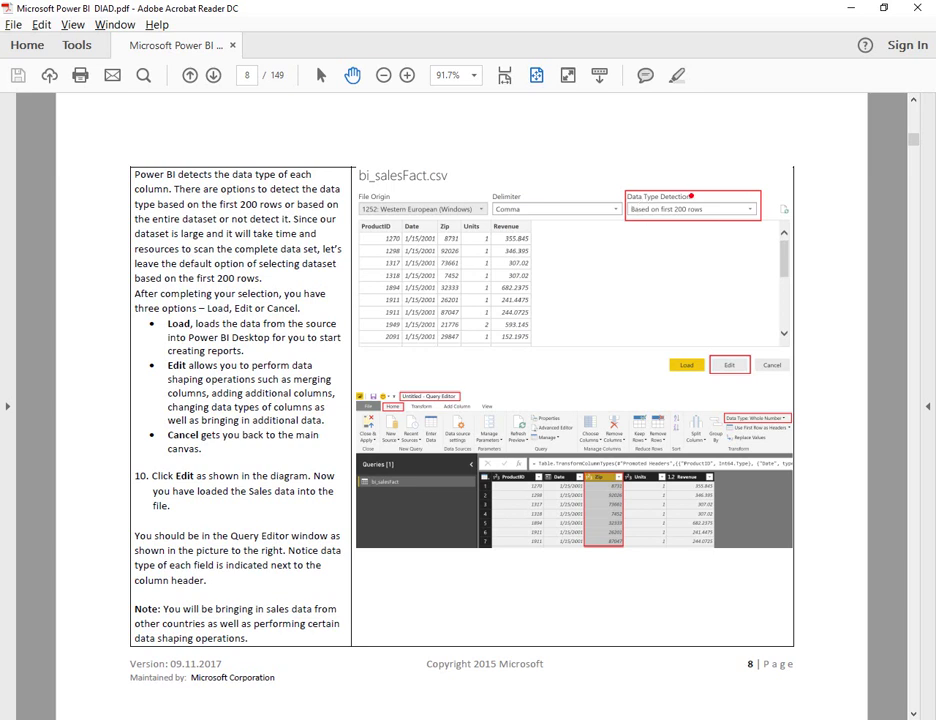
drag(691, 195, 728, 134)
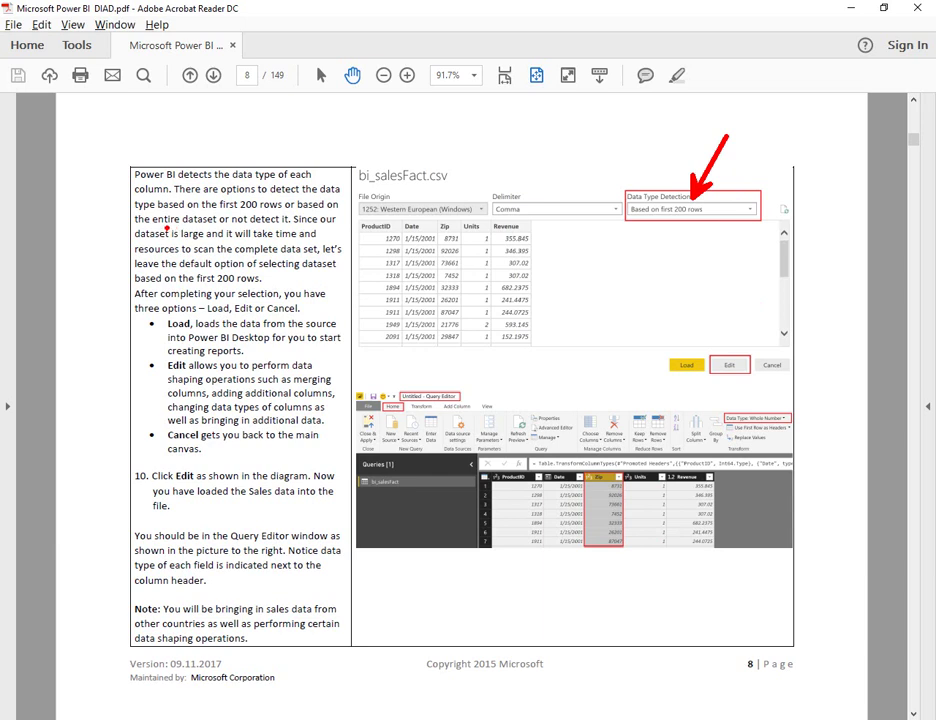
key(Escape)
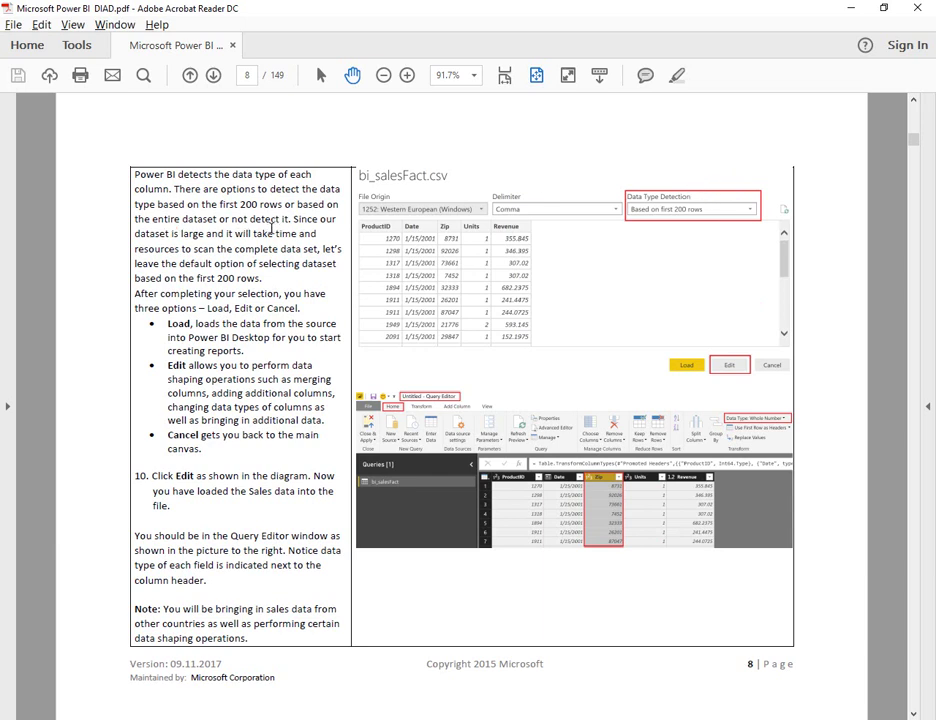
- Mark the PDF notes on the first 200 rows, Edit and Query Editor, then load bi_salesFact
drag(282, 249, 269, 280)
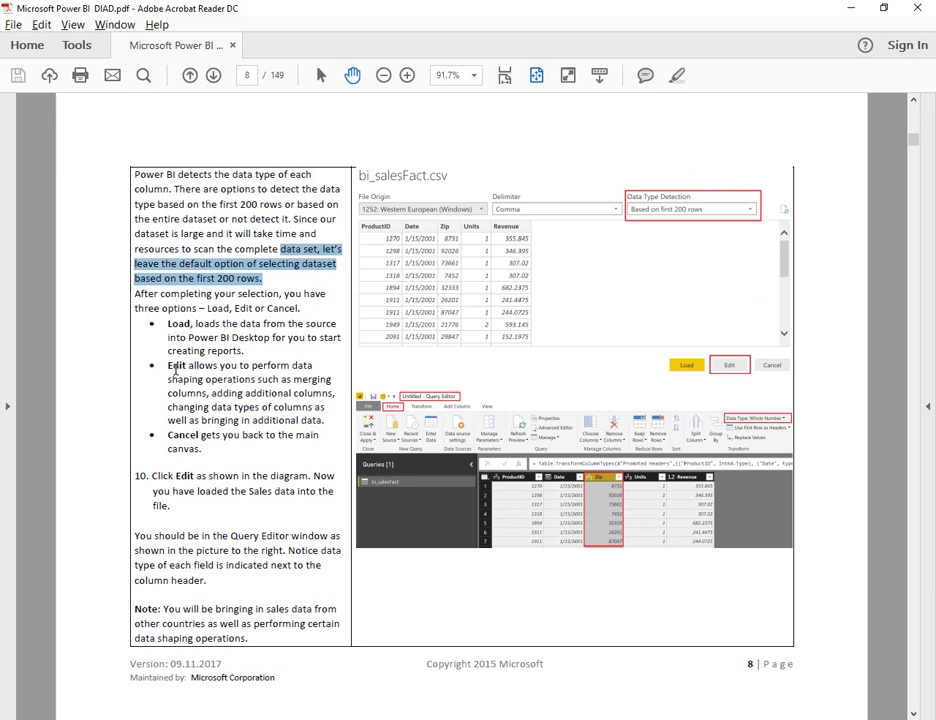
drag(169, 366, 330, 418)
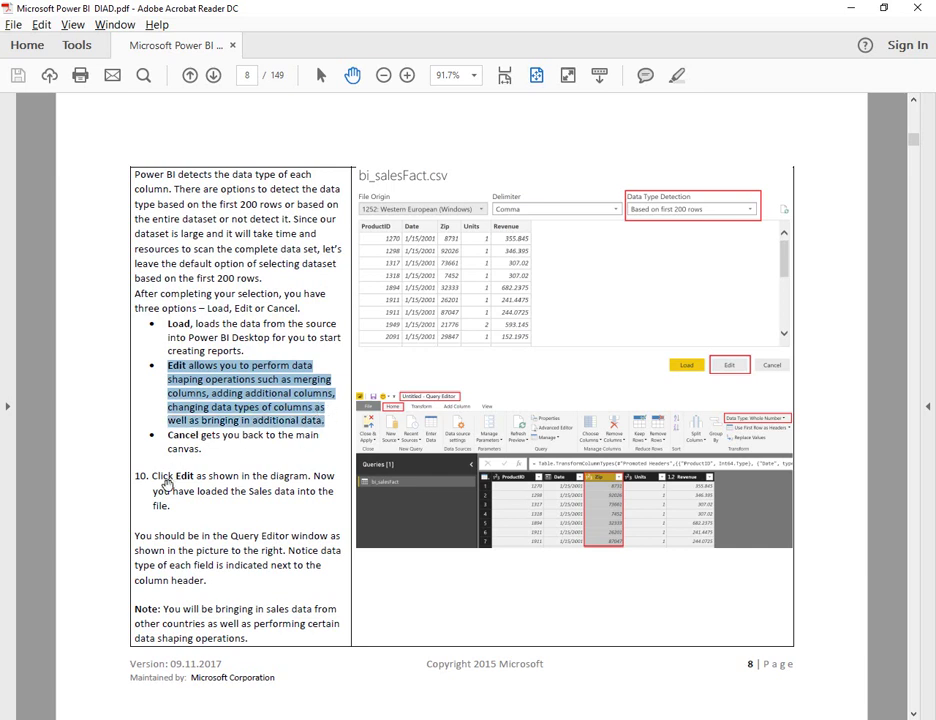
drag(135, 538, 219, 585)
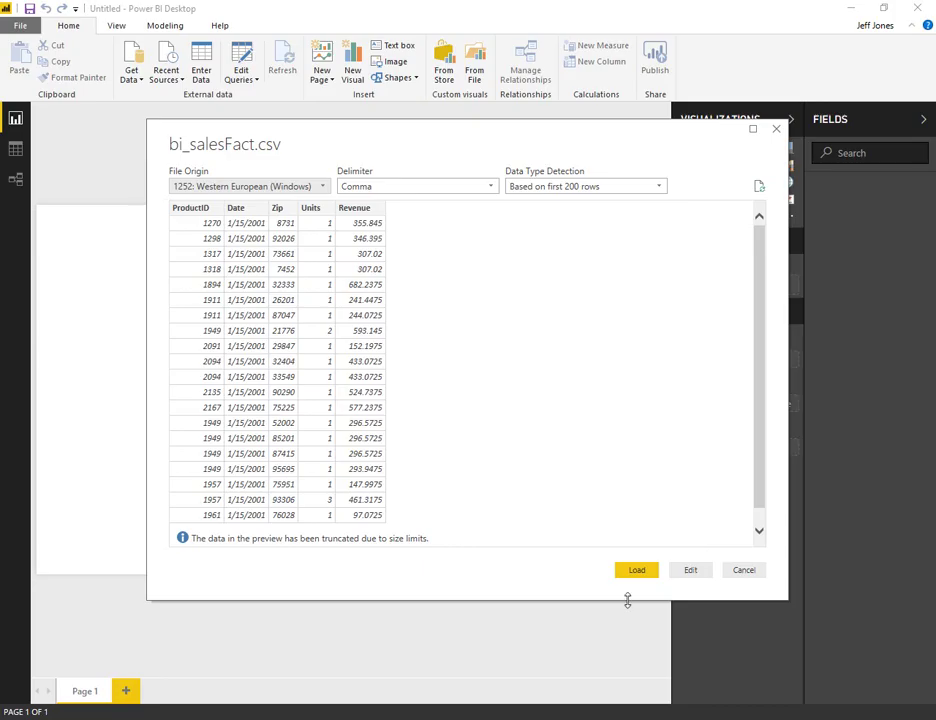
click(629, 568)
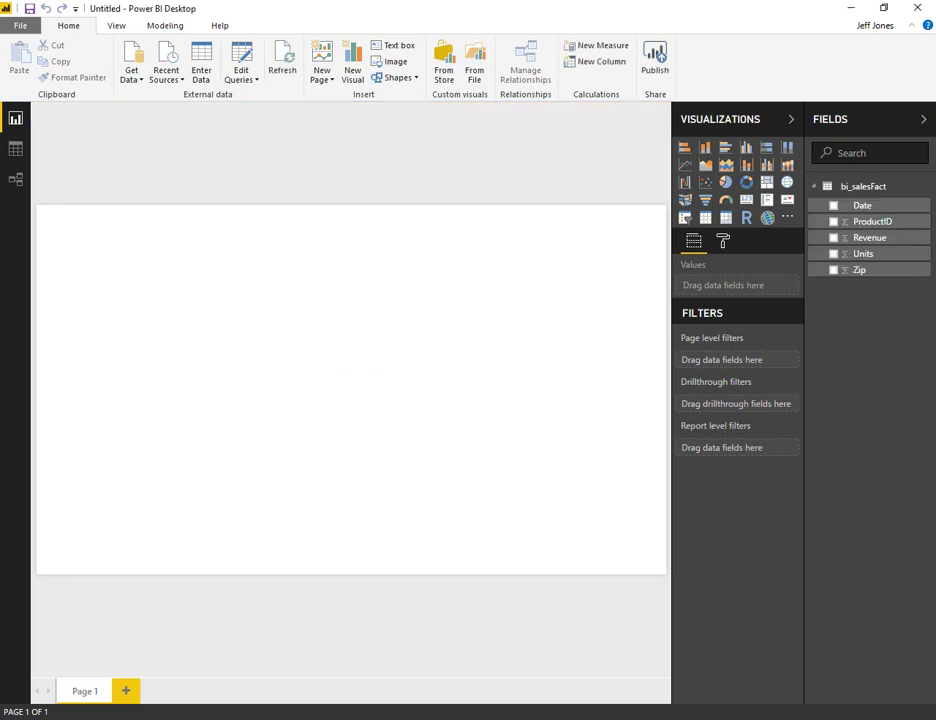
- Switch to Data view to see the bi_salesFact table rows
key(alt+Tab)
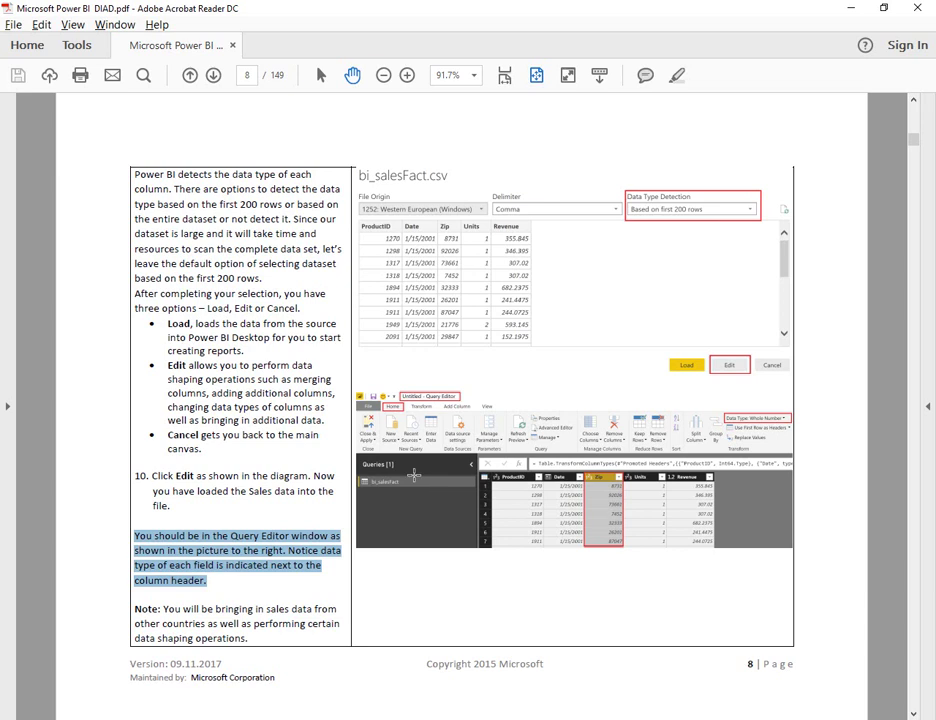
key(alt+Tab)
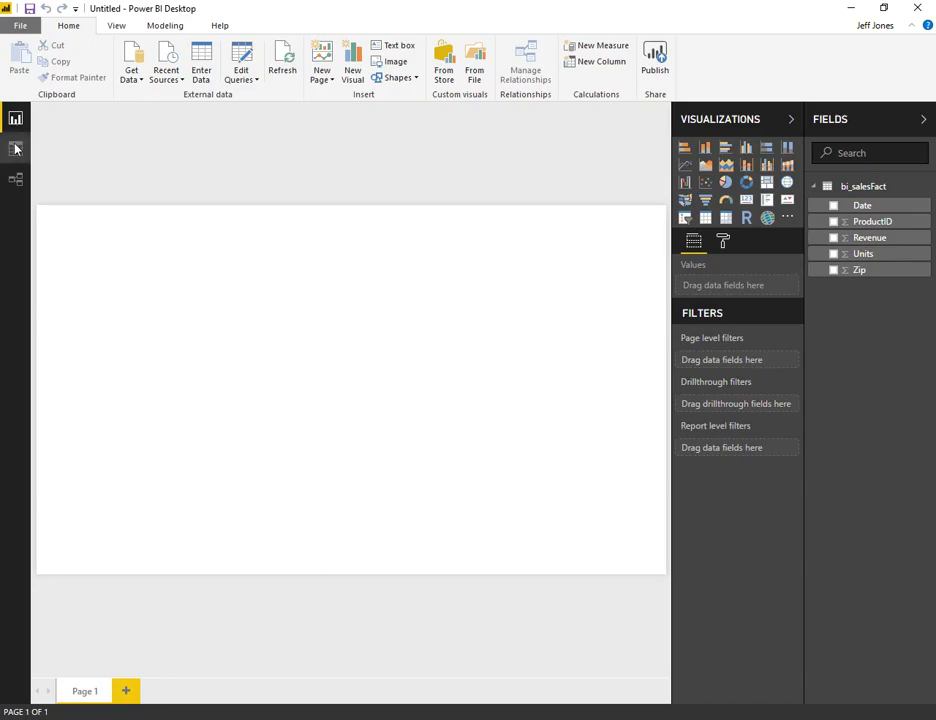
click(16, 148)
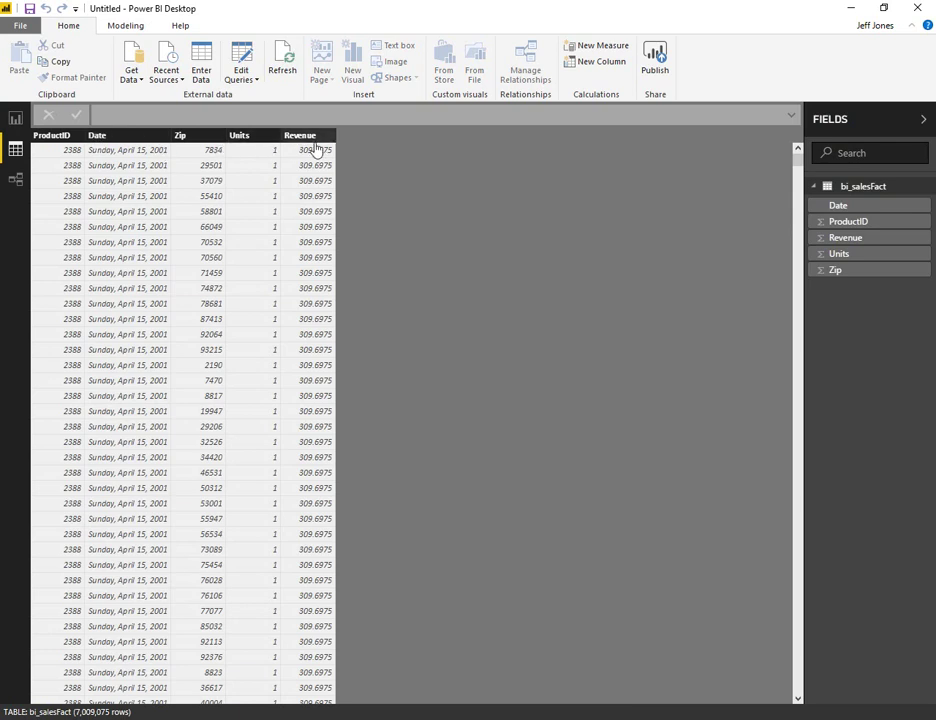
key(alt+Tab)
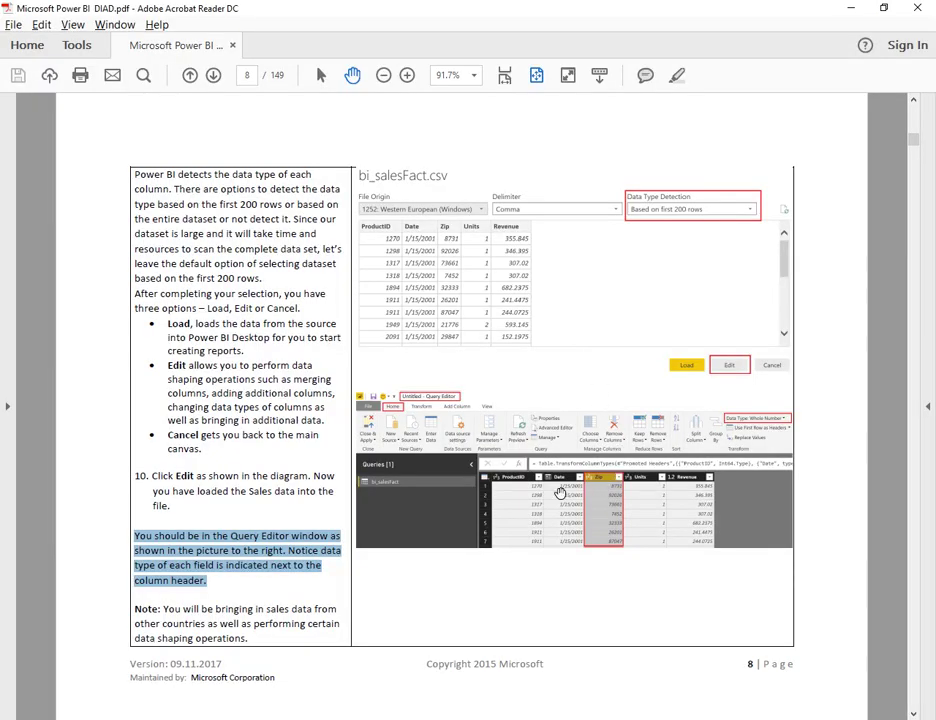
key(alt+Tab)
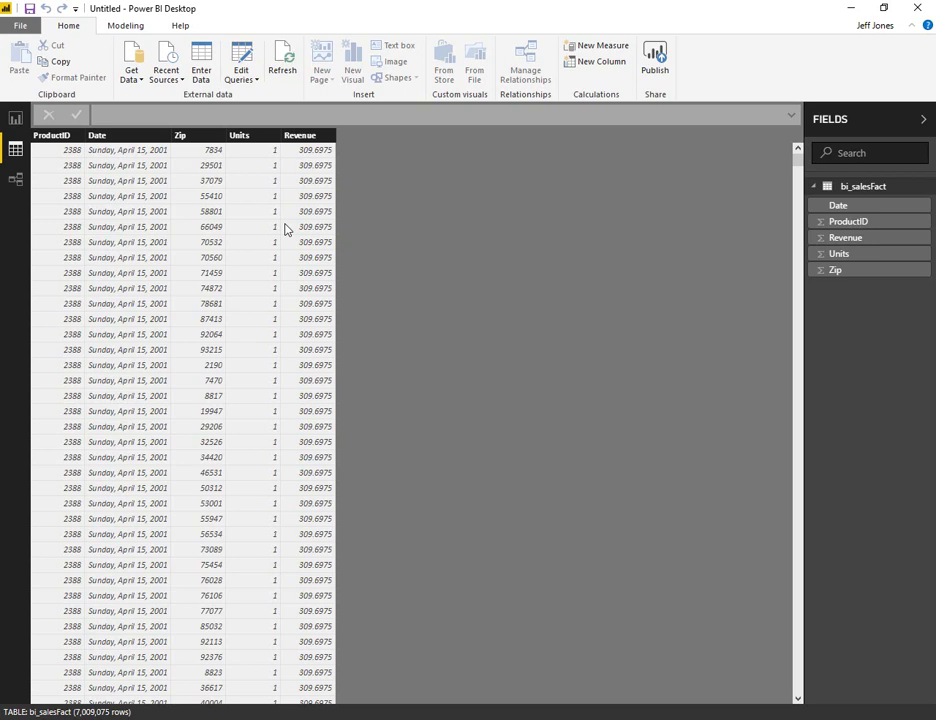
- Enlarge the bi_salesFact card in Relationships view, advance the PDF a page, then return to Data view
click(17, 182)
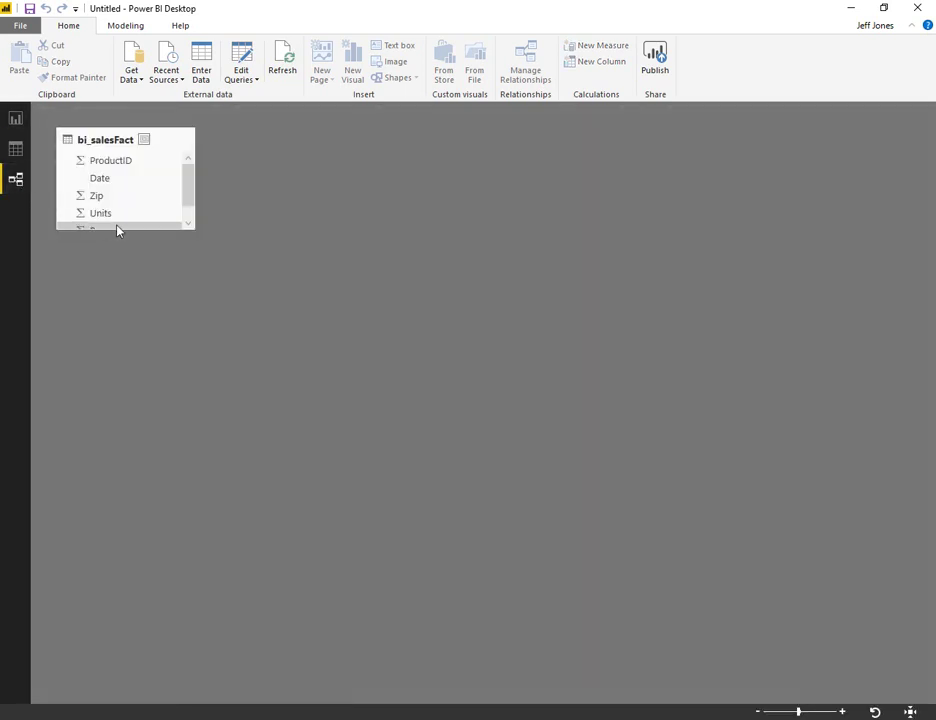
drag(121, 232, 120, 366)
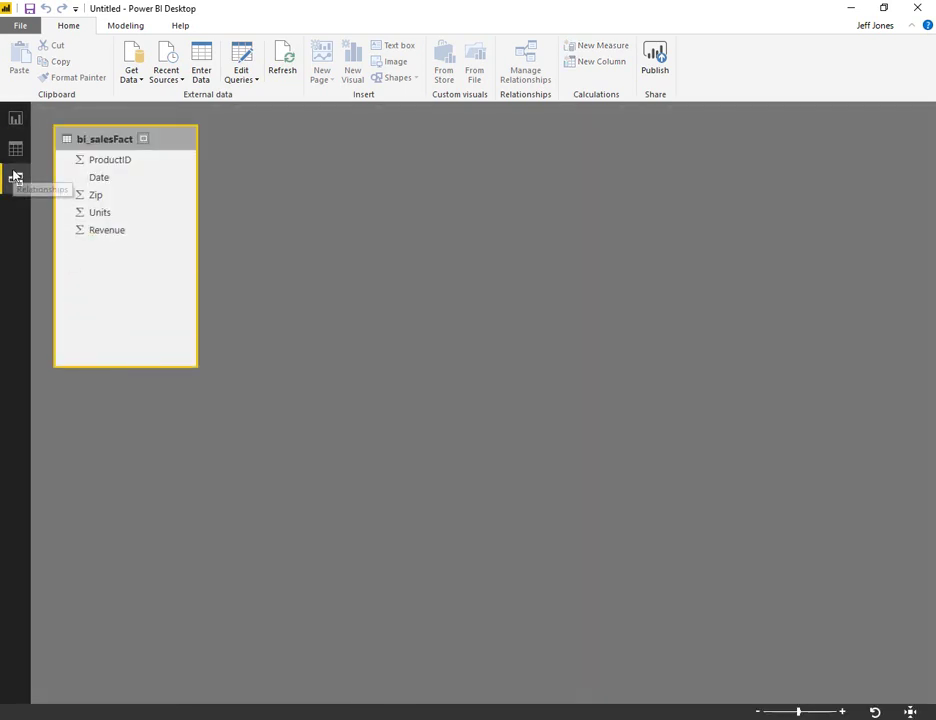
key(alt+Tab)
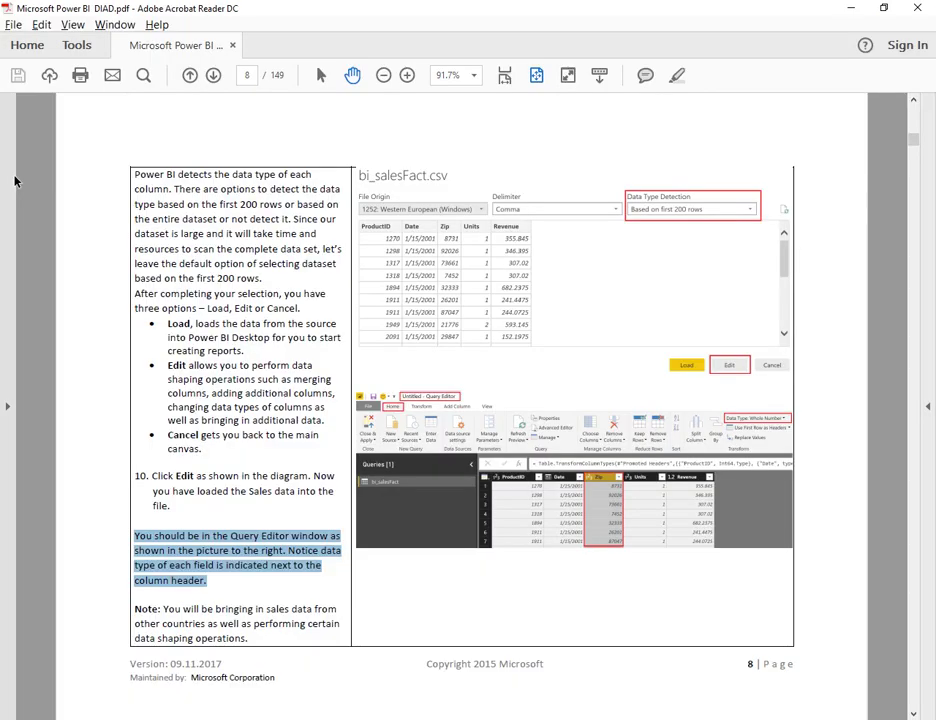
key(Page_Down)
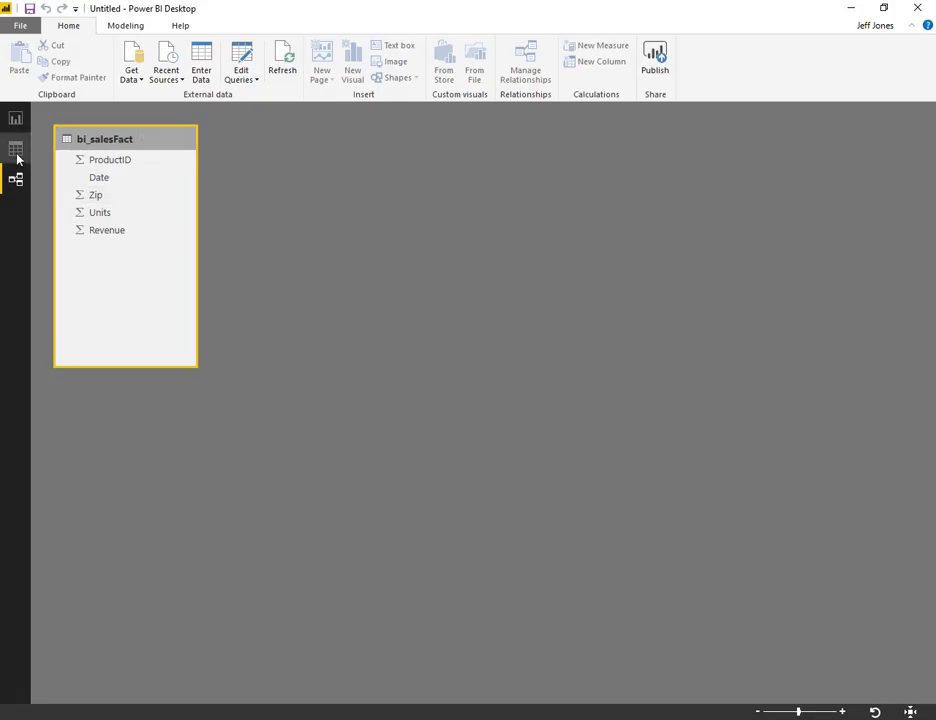
click(16, 152)
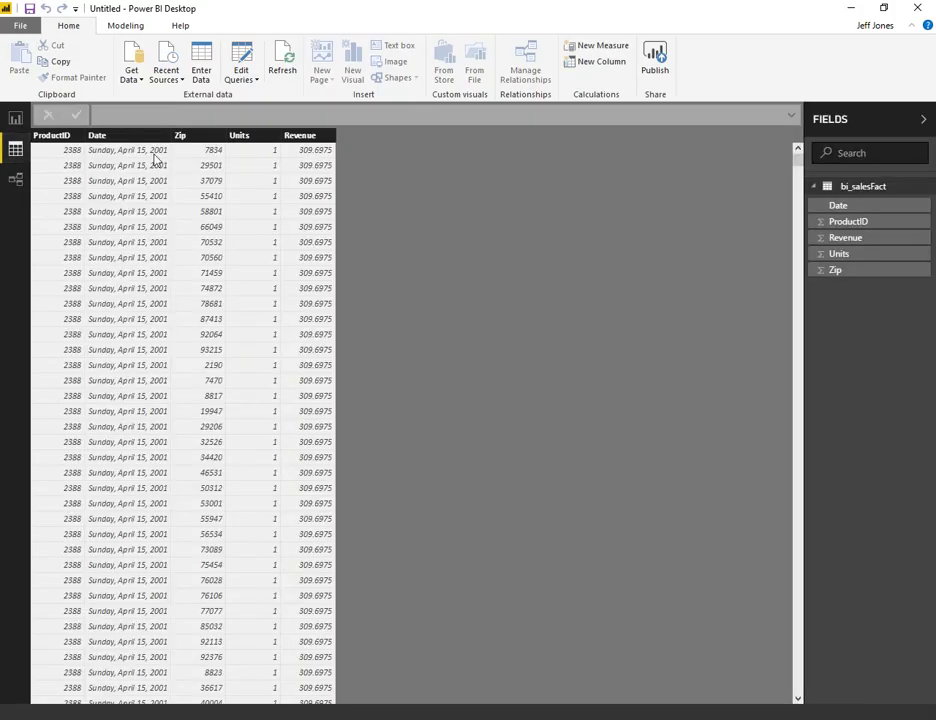
- Change the Zip column's data type from Whole Number to Text on the Modeling tab
right_click(195, 136)
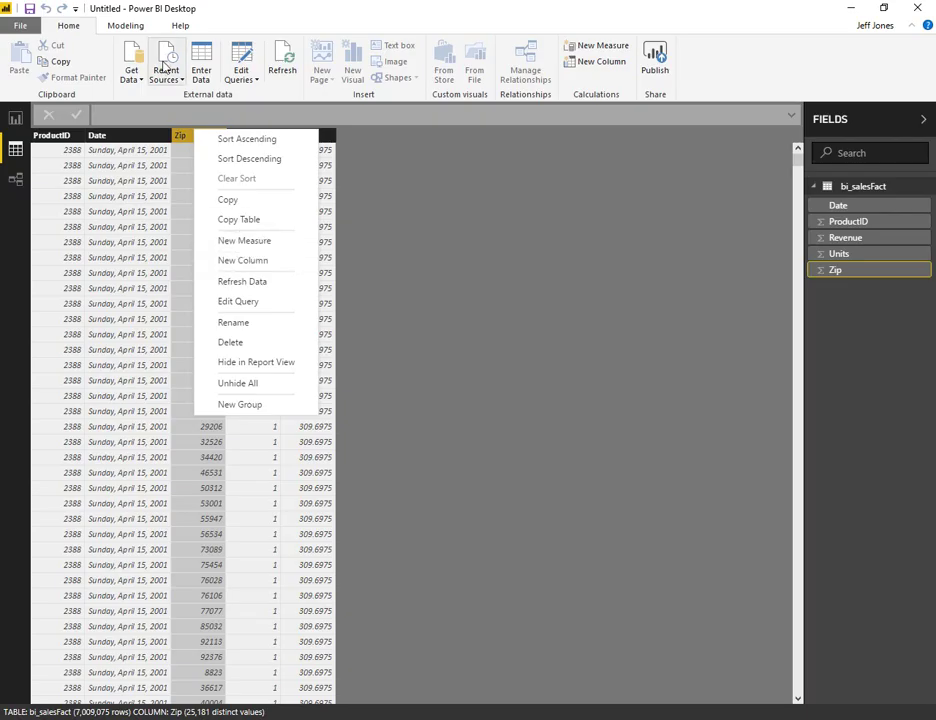
click(126, 26)
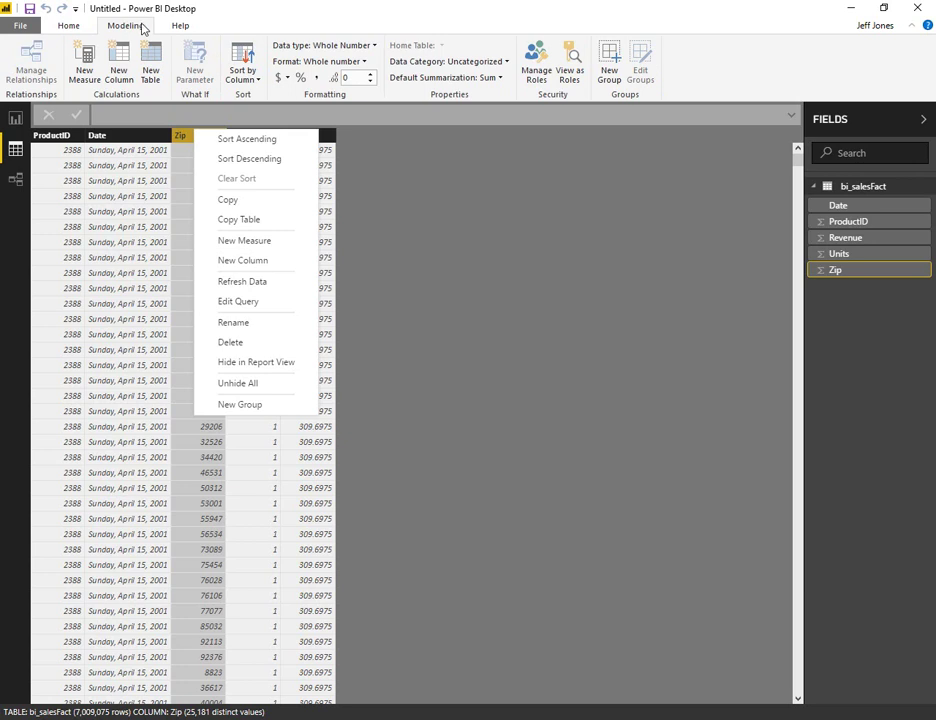
click(372, 45)
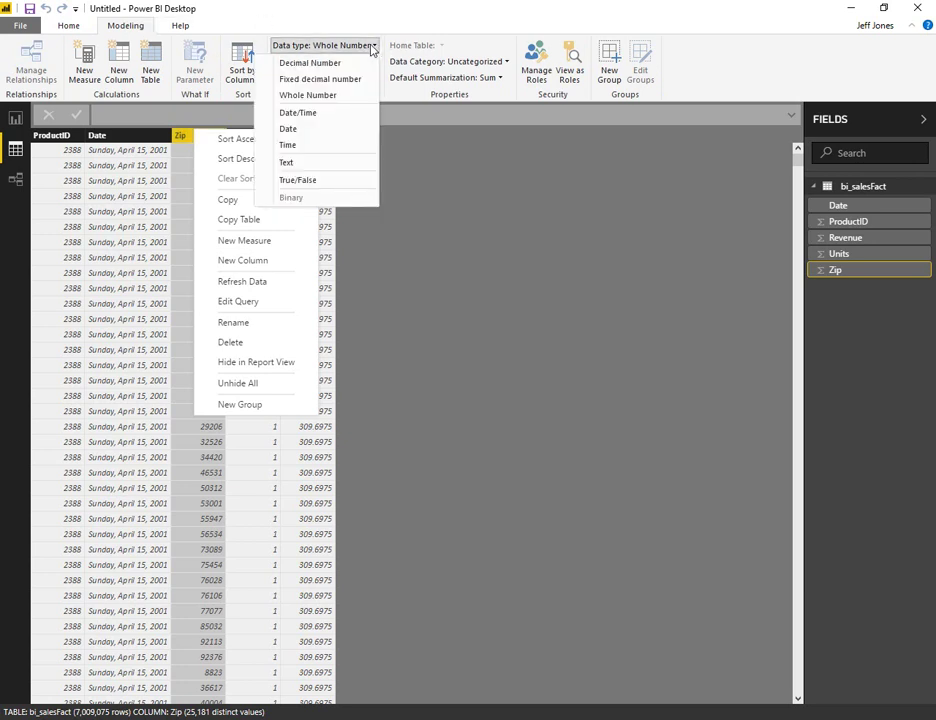
key(Escape)
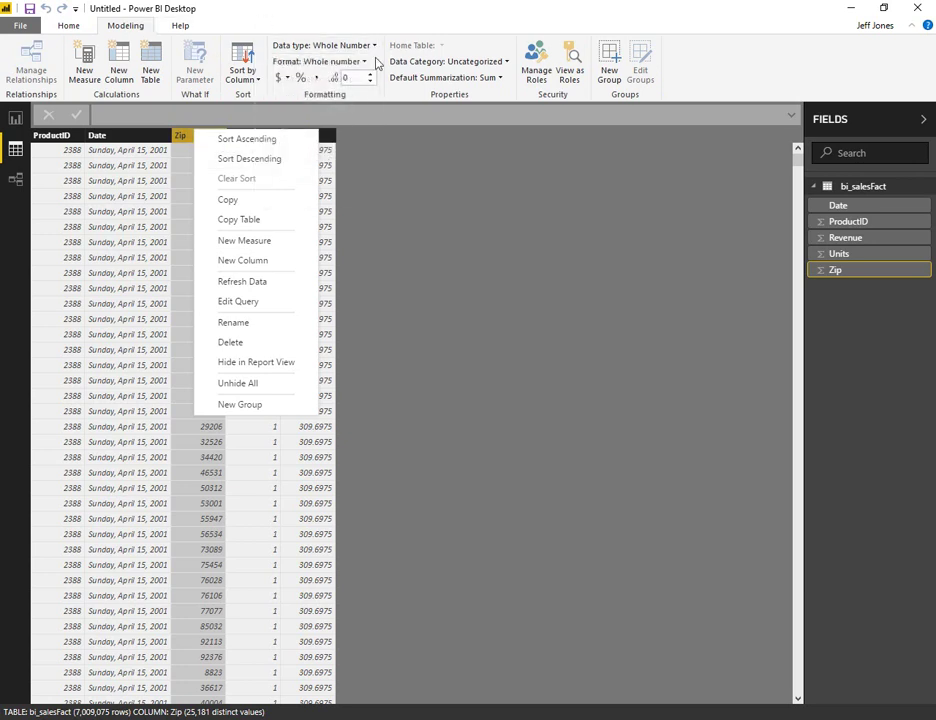
click(372, 45)
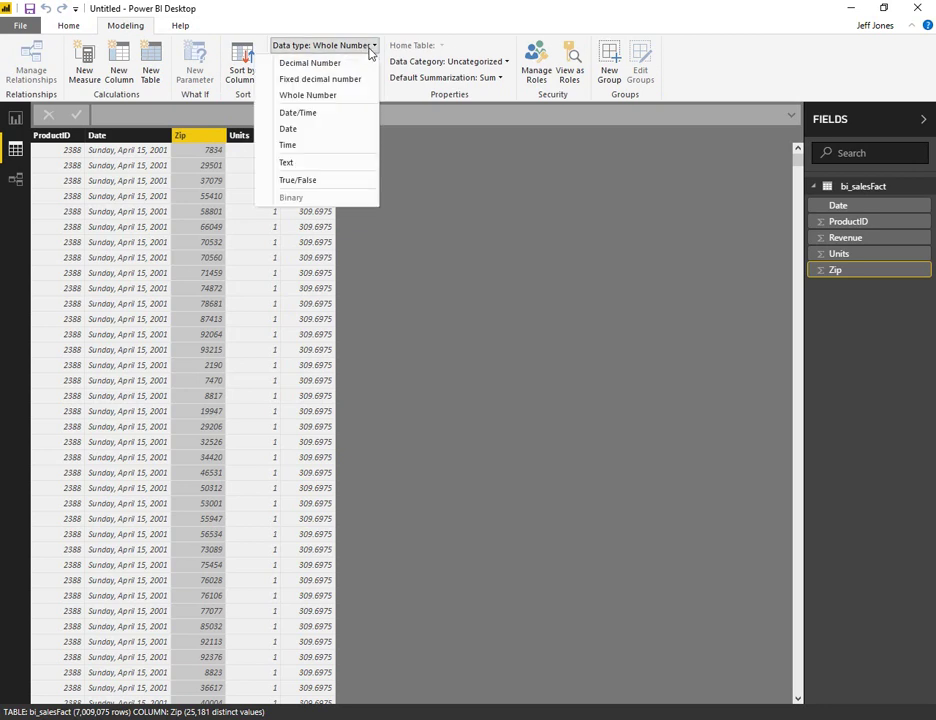
key(Escape)
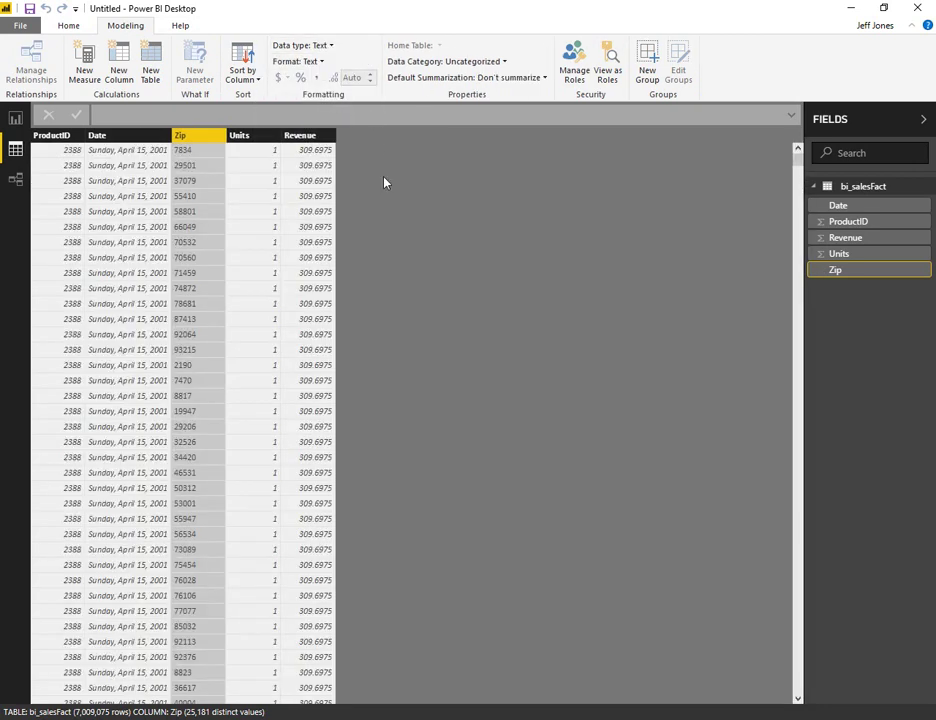
key(alt+Tab)
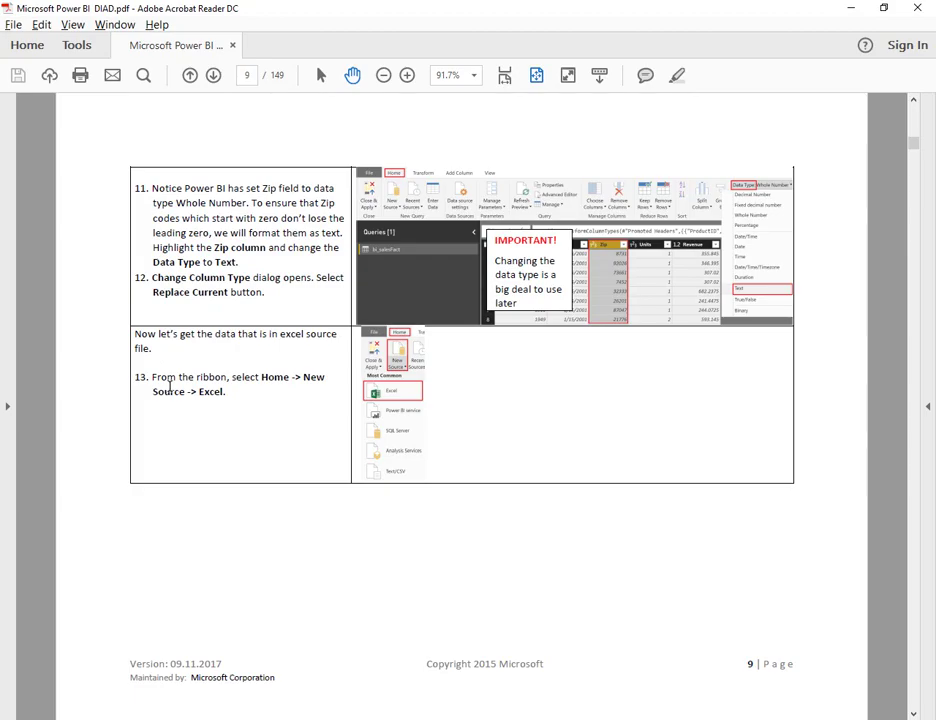
- Open the bi_dimensions.xlsx workbook through Get Data > Excel
key(alt+Tab)
click(72, 27)
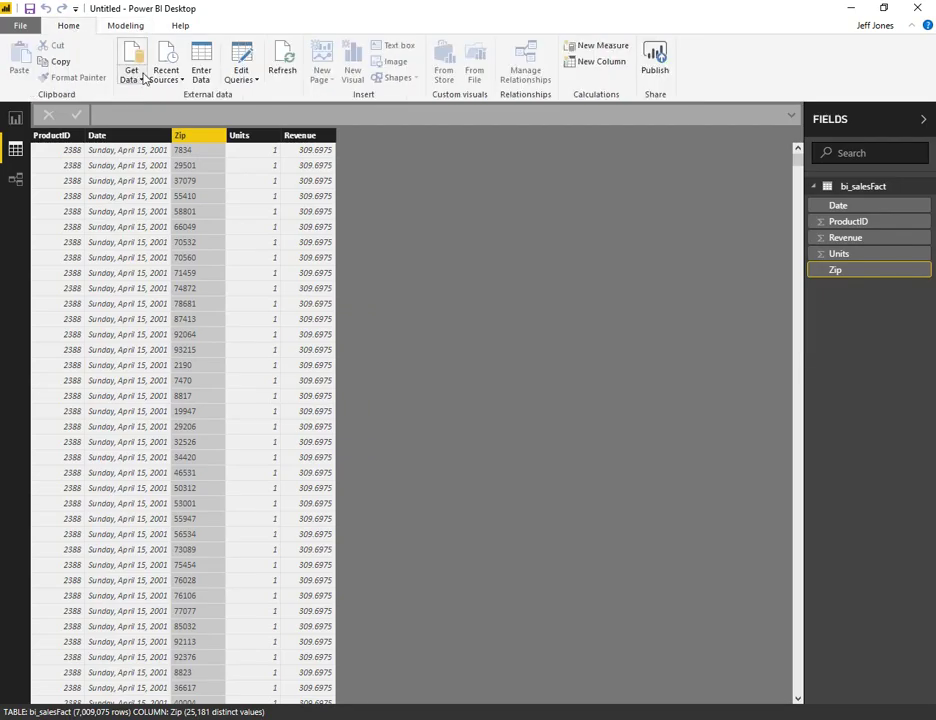
click(131, 70)
key(alt+Tab)
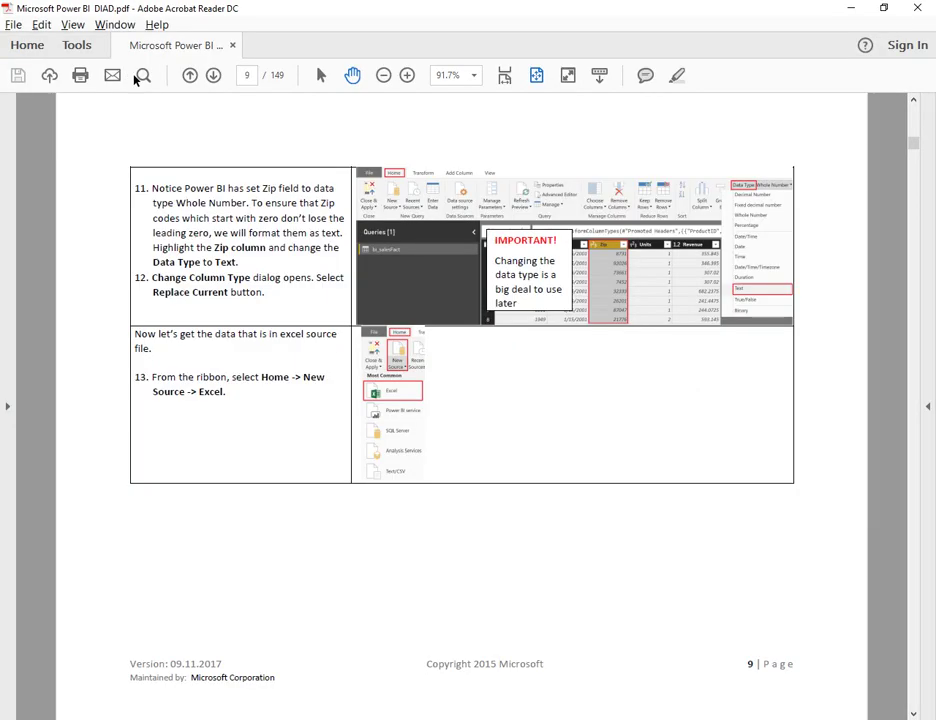
key(alt+Tab)
click(134, 76)
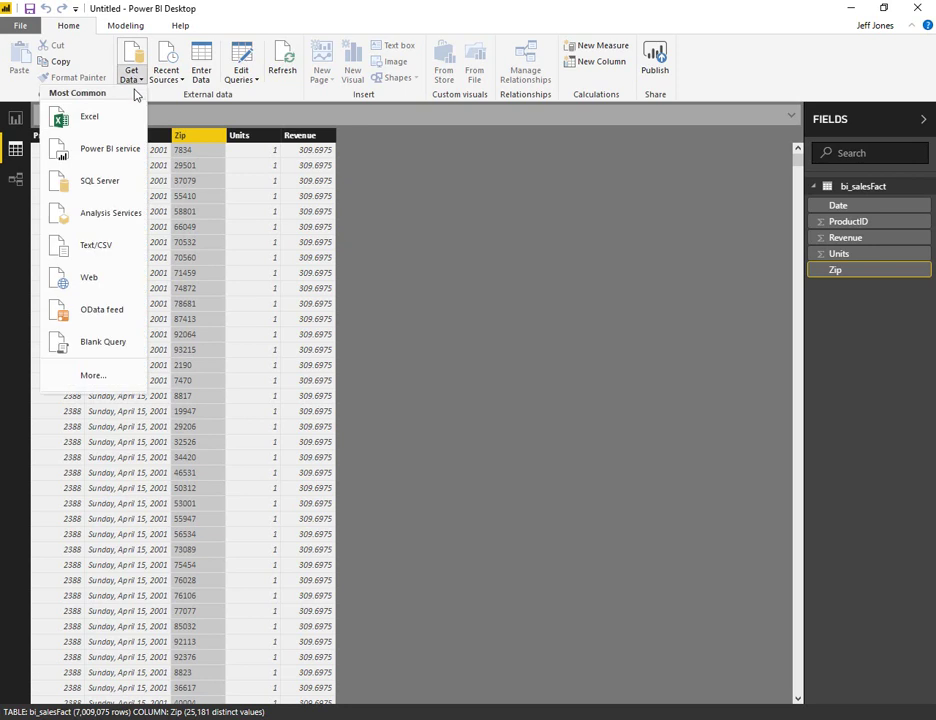
click(70, 117)
key(alt+Tab)
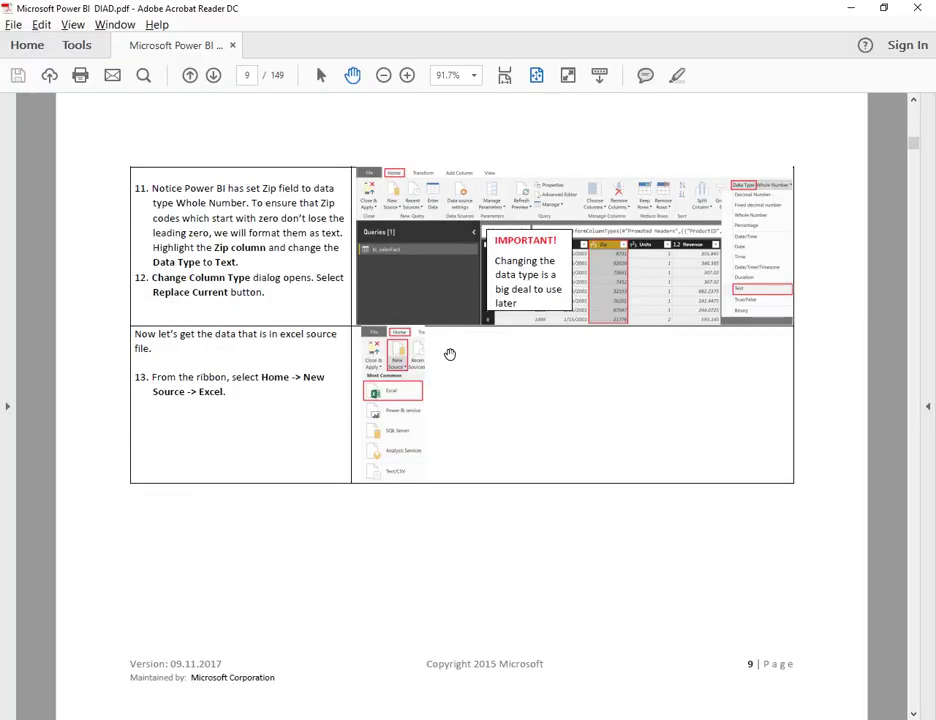
scroll(450, 354, down, 2)
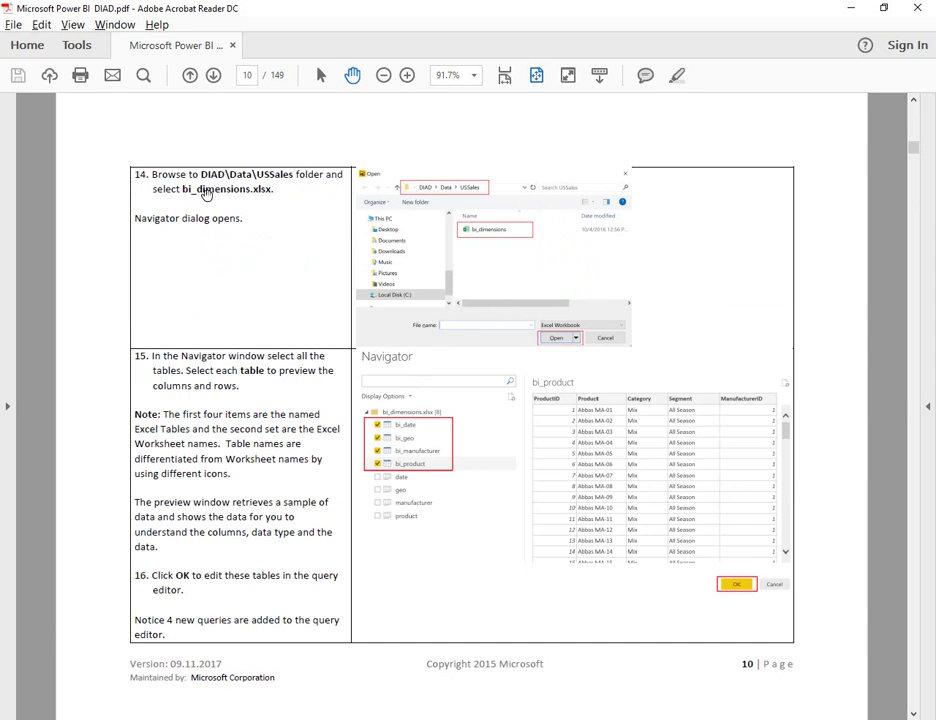
key(alt+Tab)
double_click(180, 102)
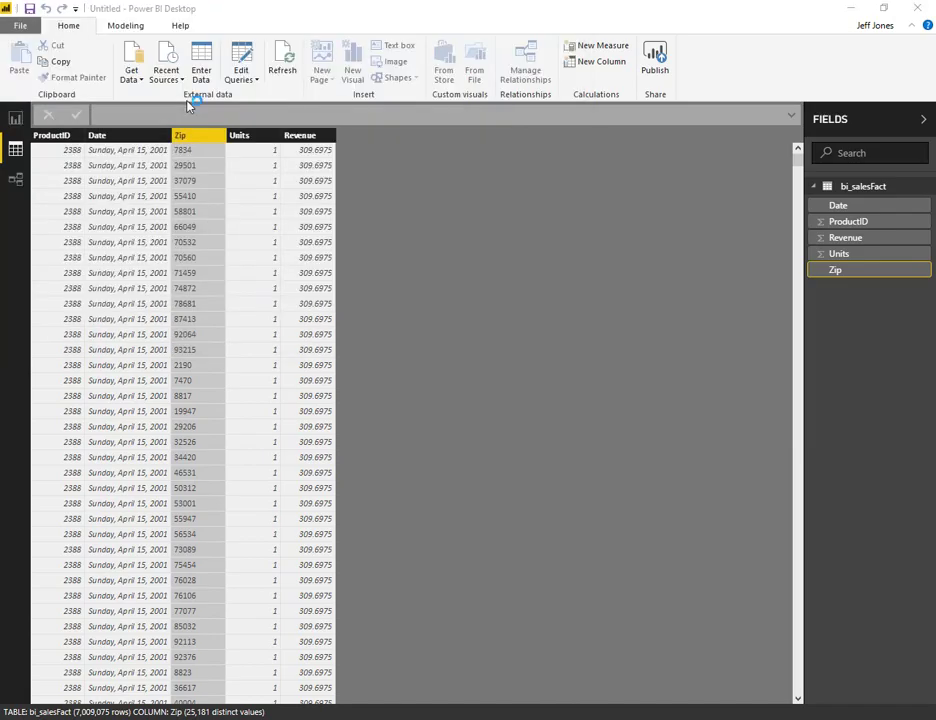
- Tick bi_date, bi_geo, bi_manufacturer and bi_product in the Navigator, previewing bi_product
key(alt+Tab)
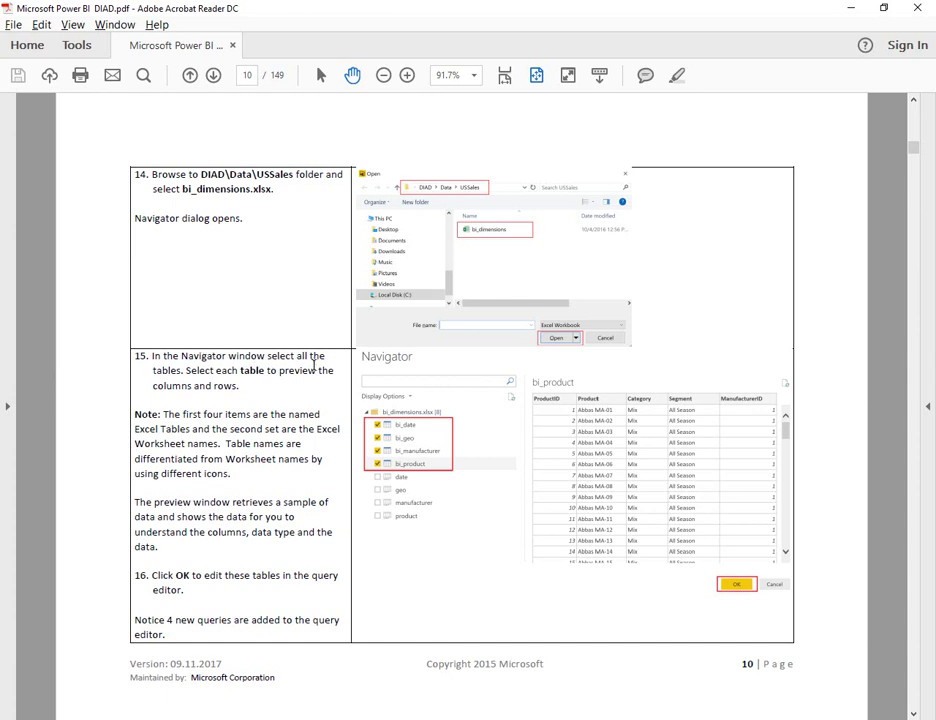
key(alt+Tab)
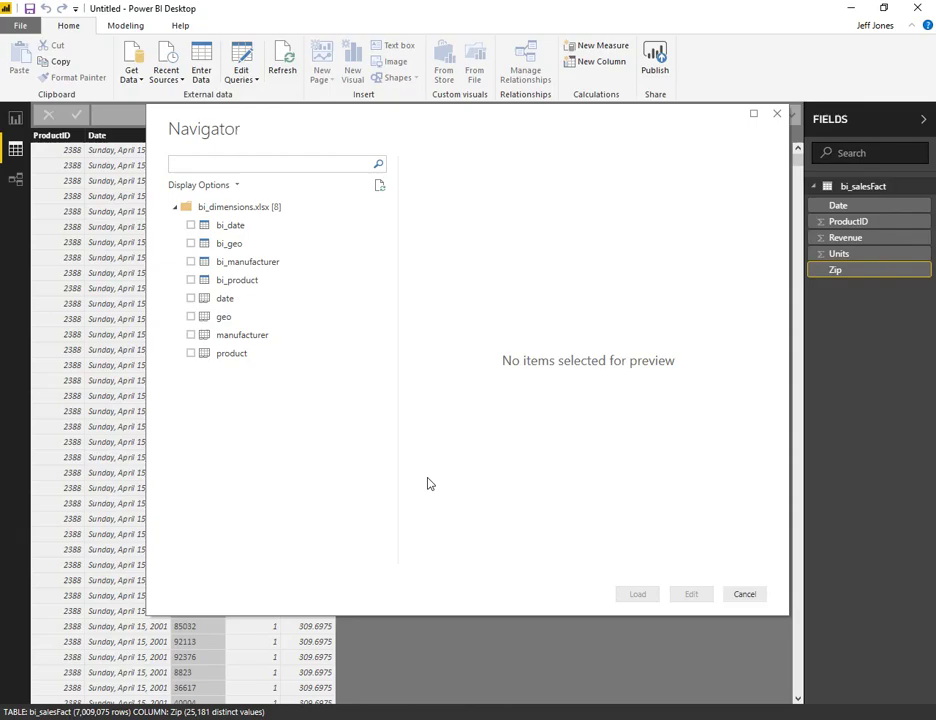
click(190, 225)
click(190, 261)
click(190, 280)
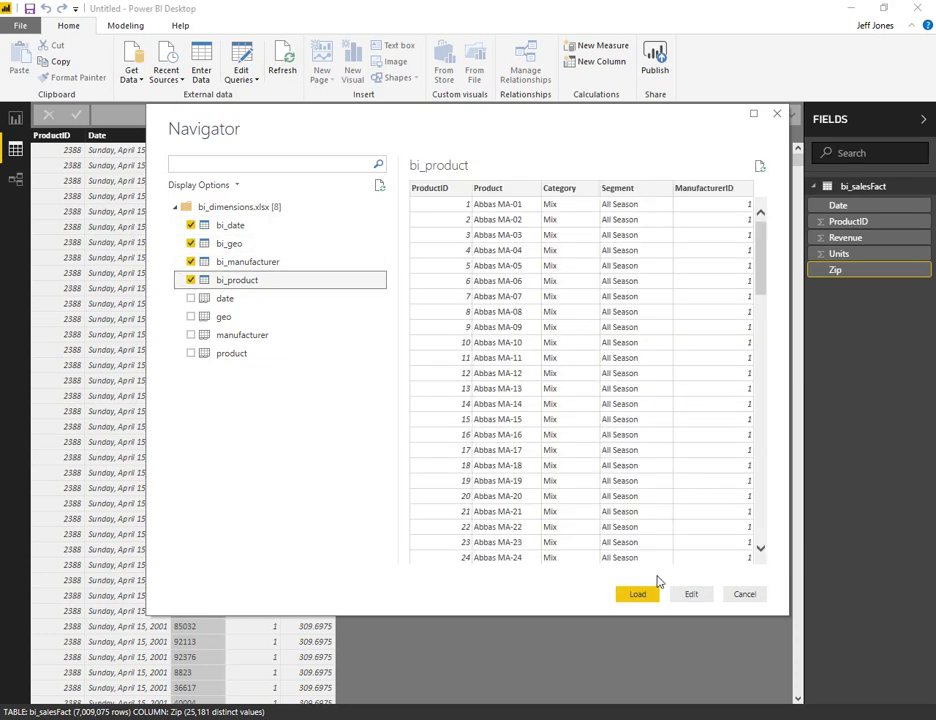
key(alt+Tab)
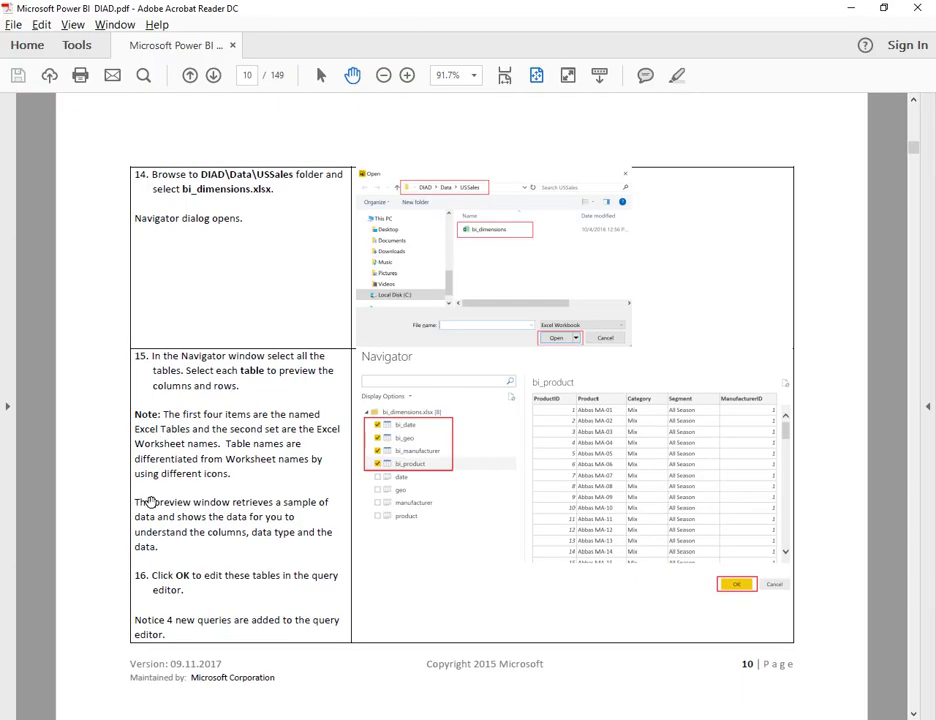
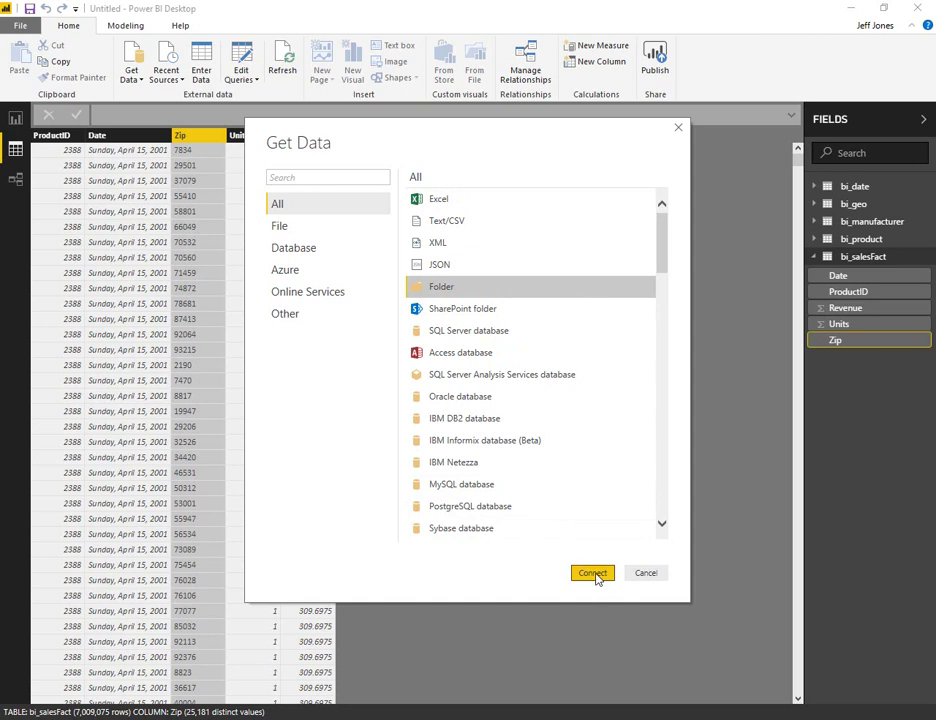
- Switch to the lab guide PDF for the Folder import steps
key(alt+Tab)
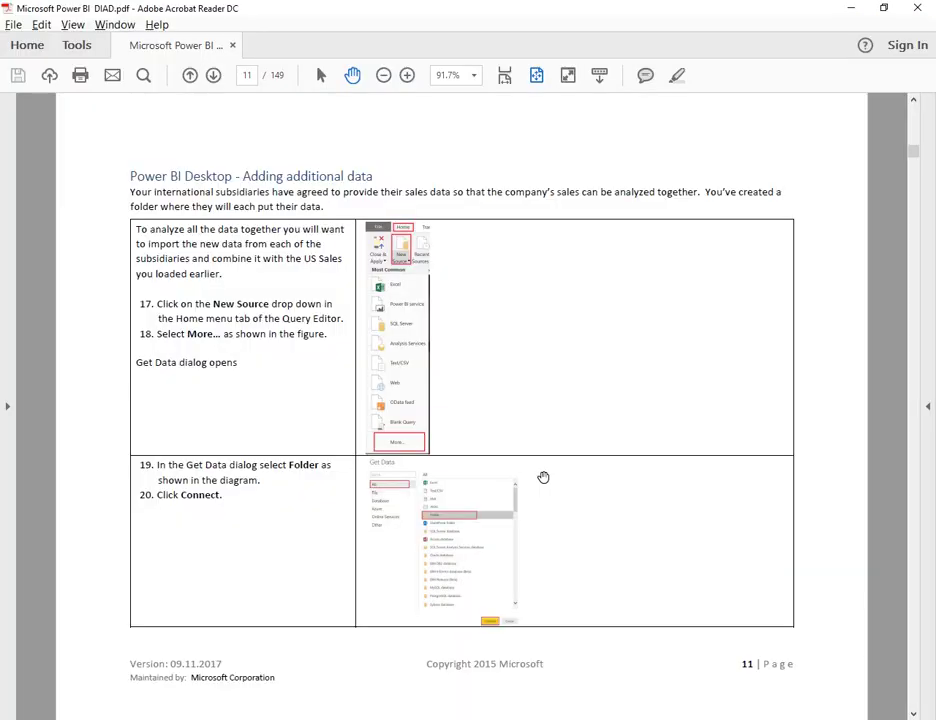
- Read the guide's page 12 folder steps, then browse for a folder in Power BI
scroll(543, 477, down, 2)
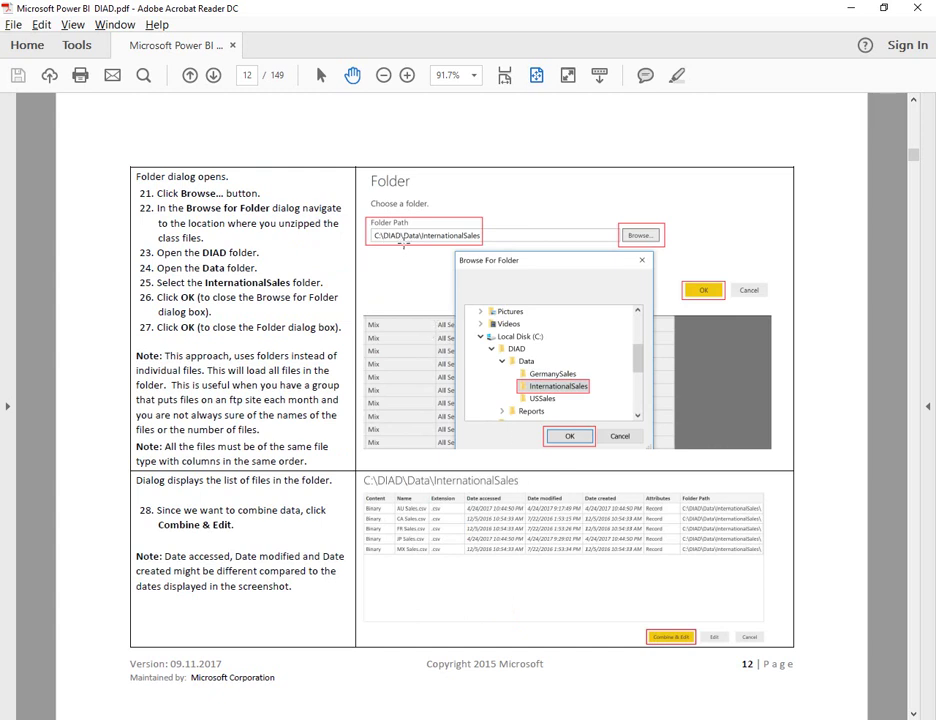
drag(390, 302, 390, 243)
mouse_move(412, 302)
mouse_down()
mouse_move(412, 243)
mouse_move(434, 243)
mouse_up()
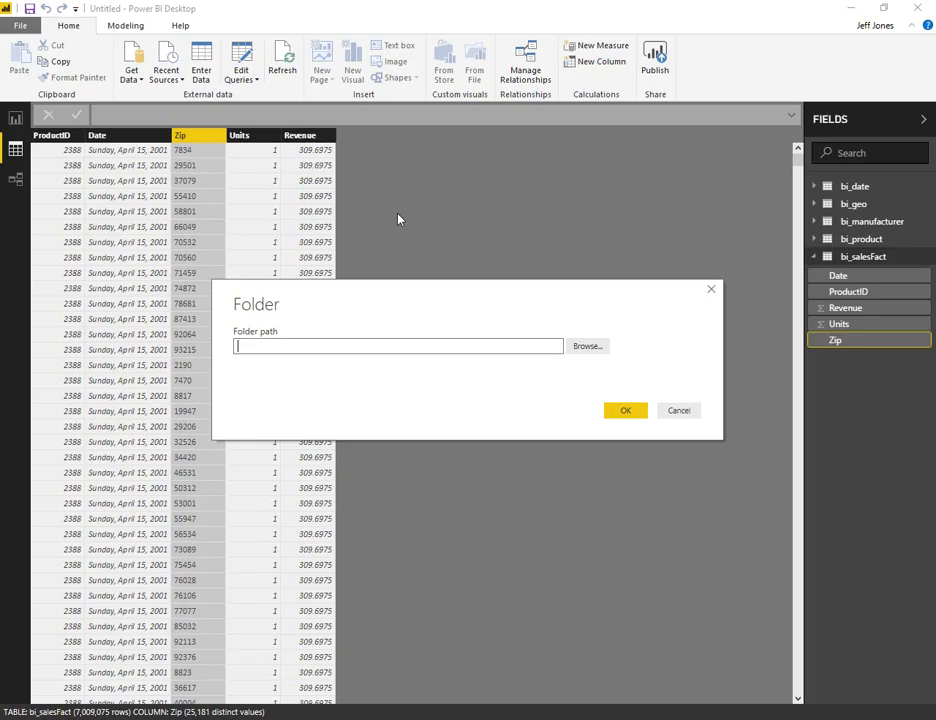
key(alt+Tab)
click(592, 348)
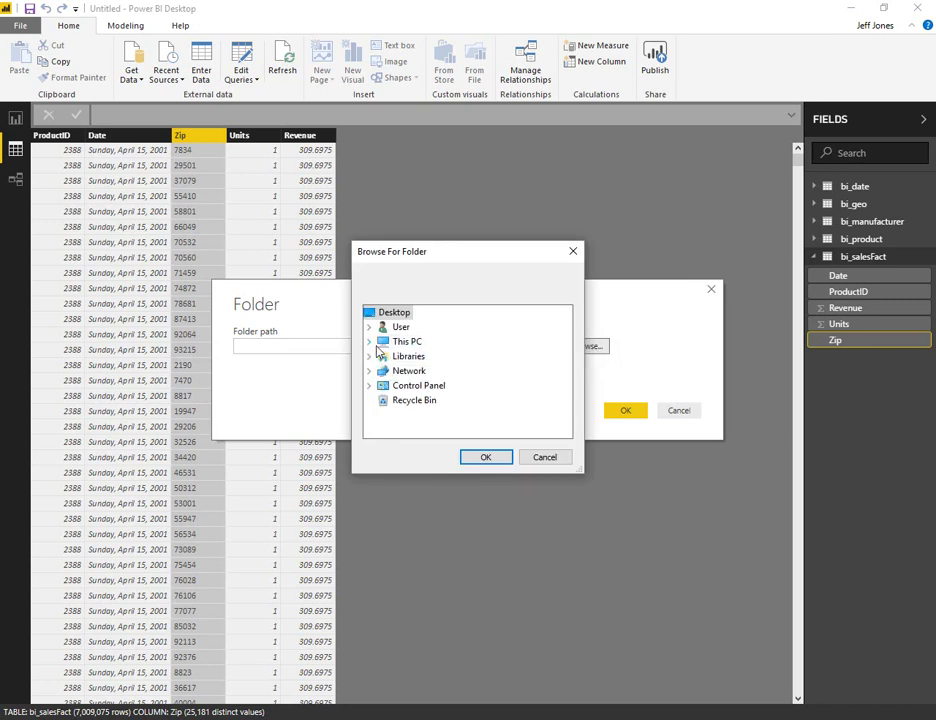
- Choose C:\DIAD\Data\InternationalSales as the folder and confirm both dialogs
click(369, 341)
click(394, 429)
click(397, 383)
click(411, 418)
click(476, 401)
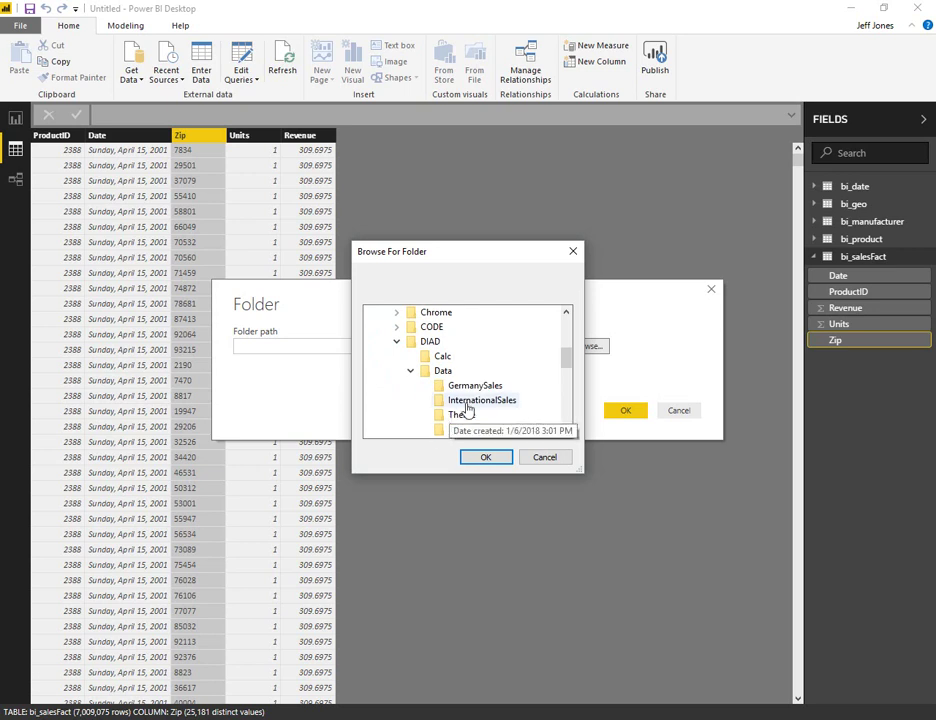
click(486, 458)
click(630, 412)
key(alt+Tab)
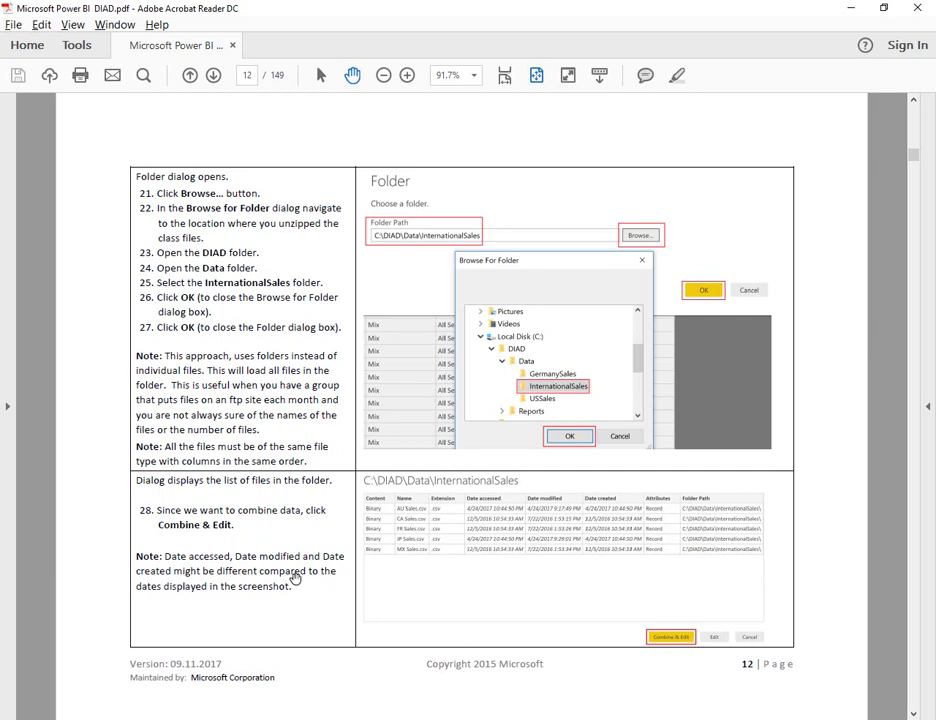
key(alt+Tab)
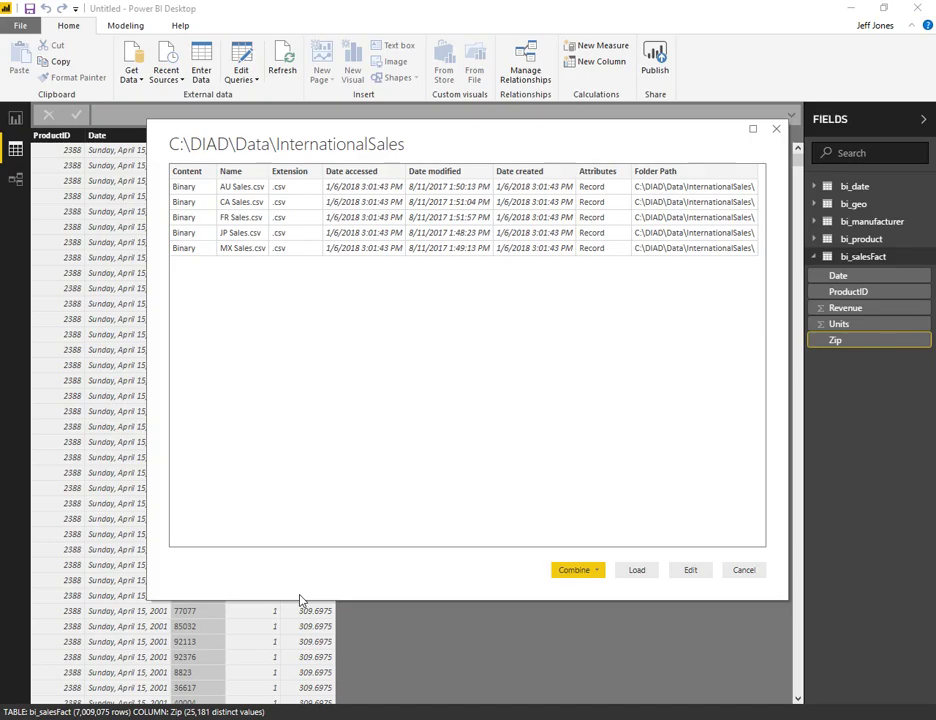
- Choose Combine & Edit for the five CSV files, checking the guide's page 13
click(592, 570)
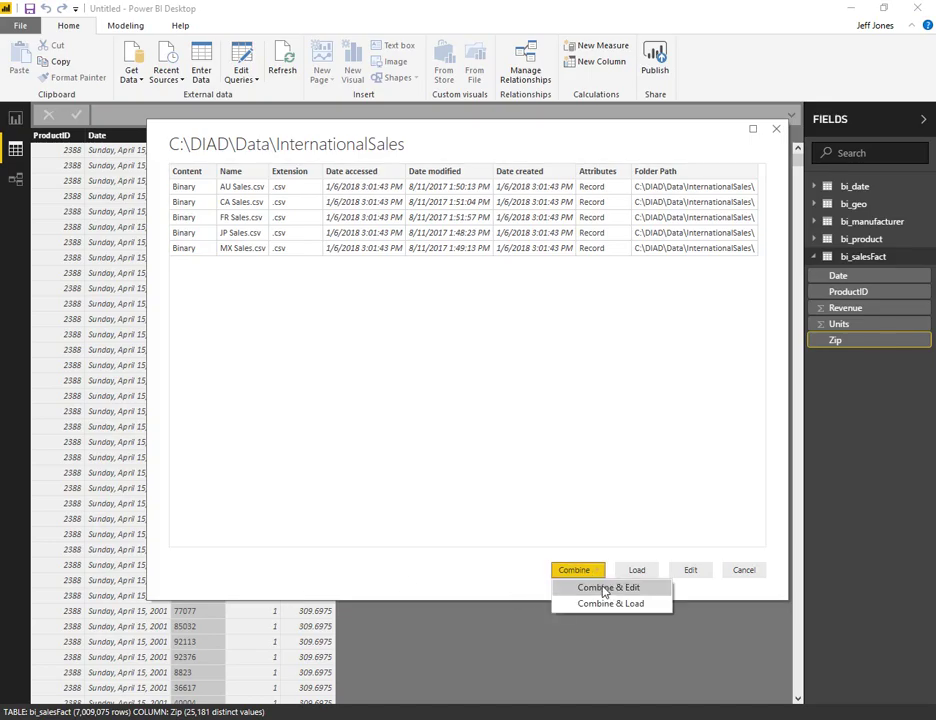
click(606, 588)
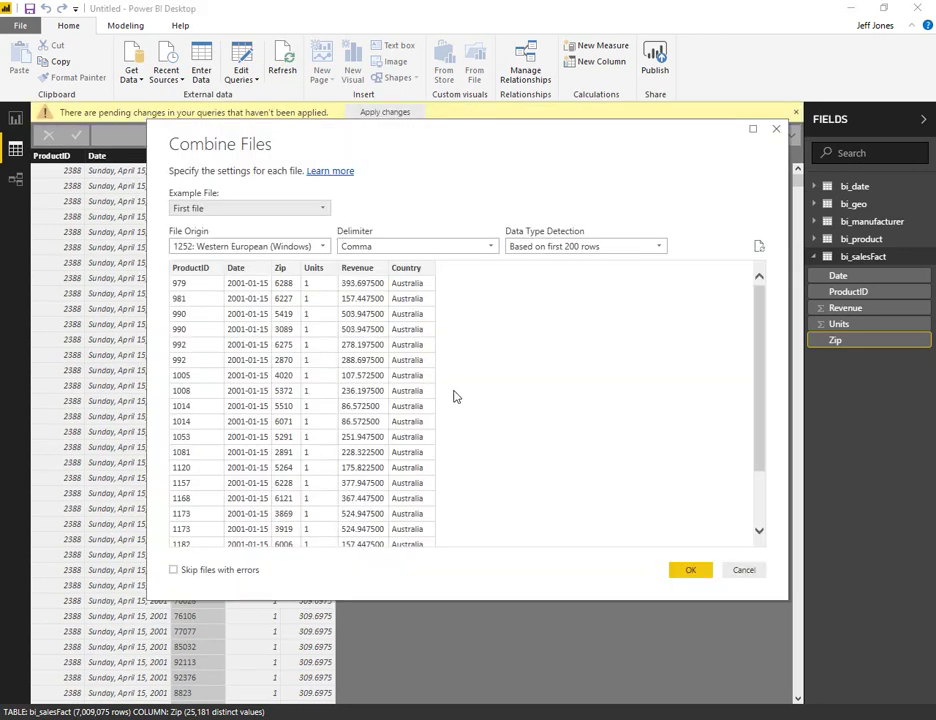
key(alt+Tab)
scroll(452, 390, down, 2)
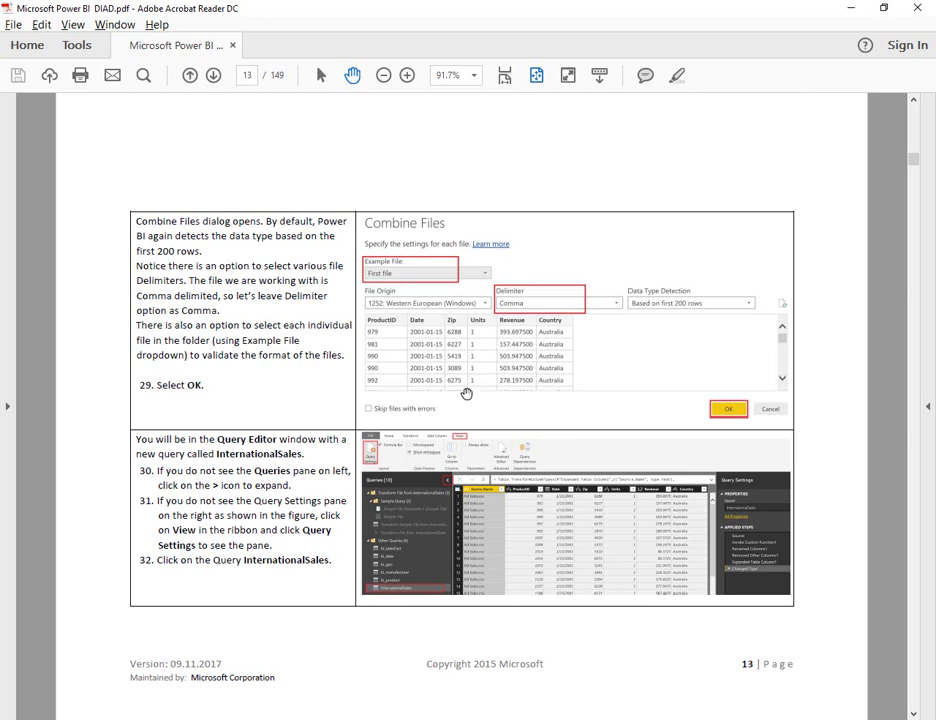
key(alt+Tab)
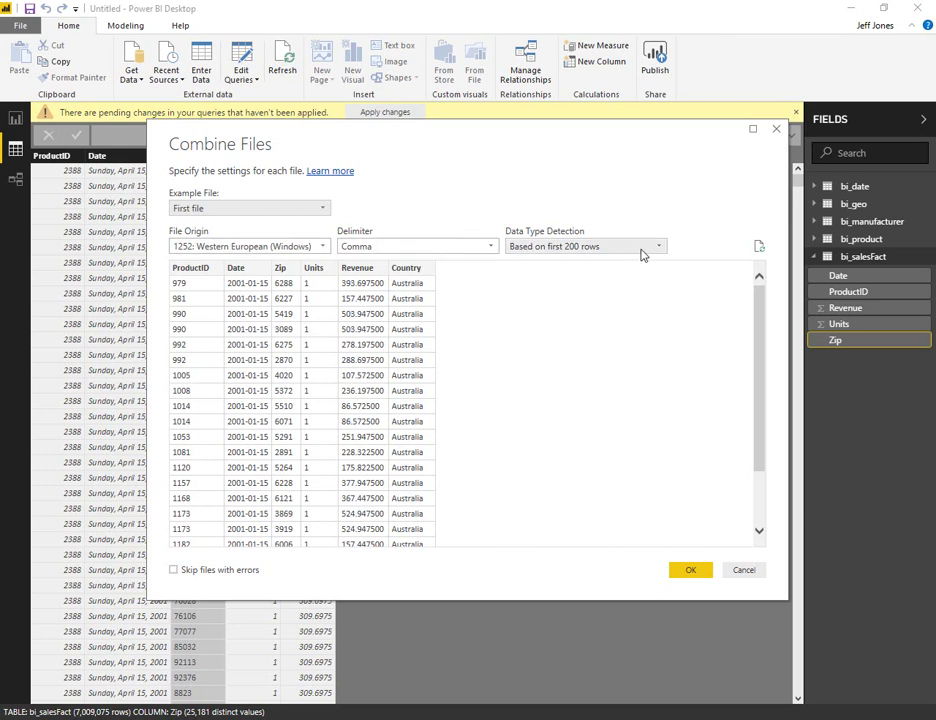
- Accept the Combine Files settings and apply the pending query changes
scroll(768, 340, down, 1)
scroll(768, 340, down, 1)
scroll(754, 298, up, 3)
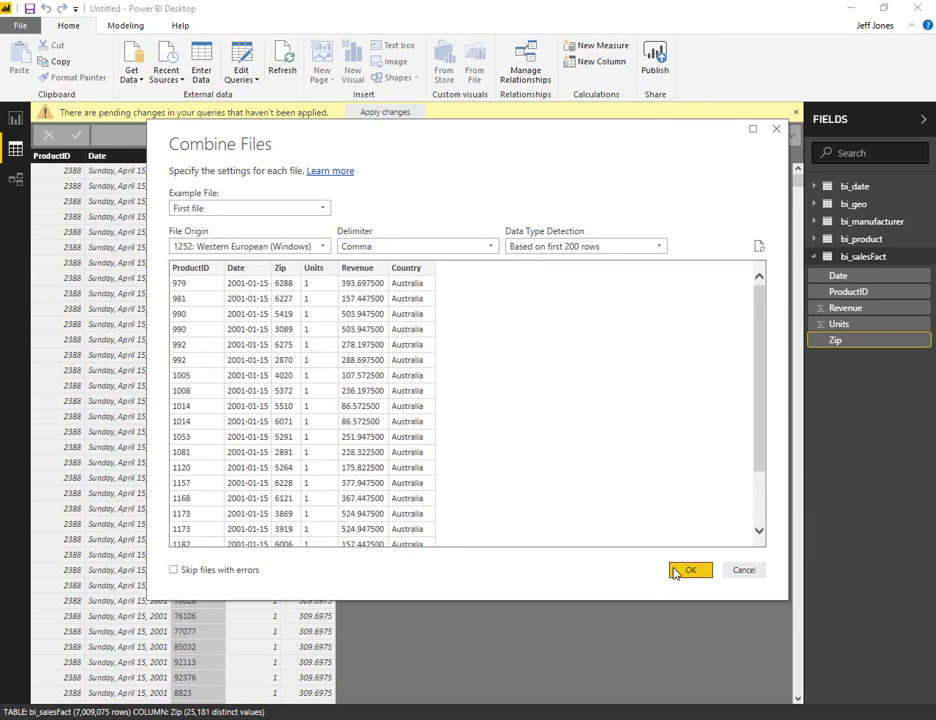
click(689, 570)
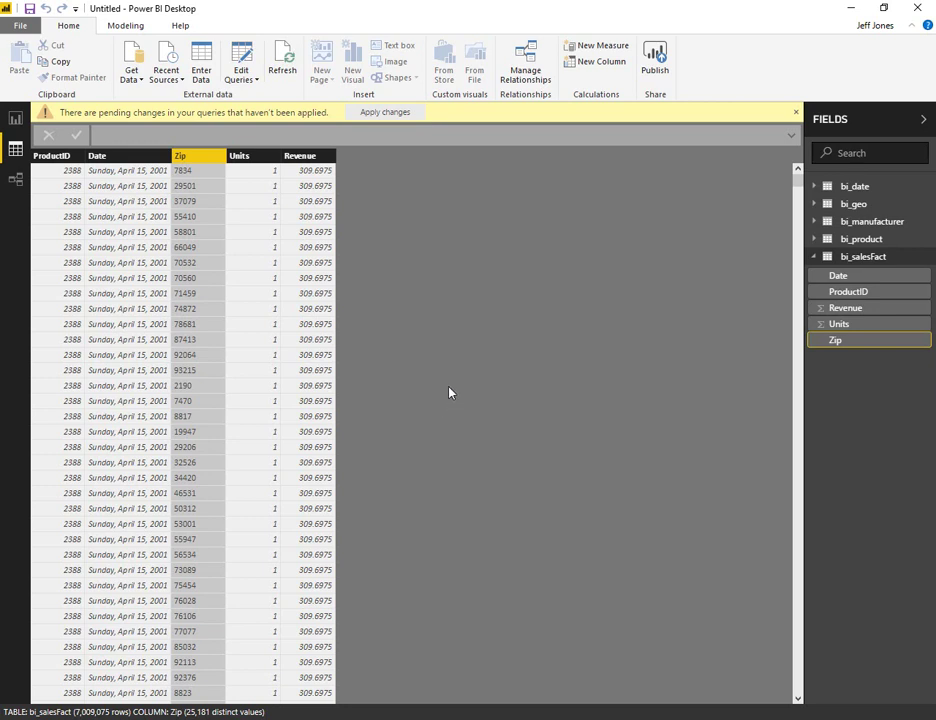
click(405, 114)
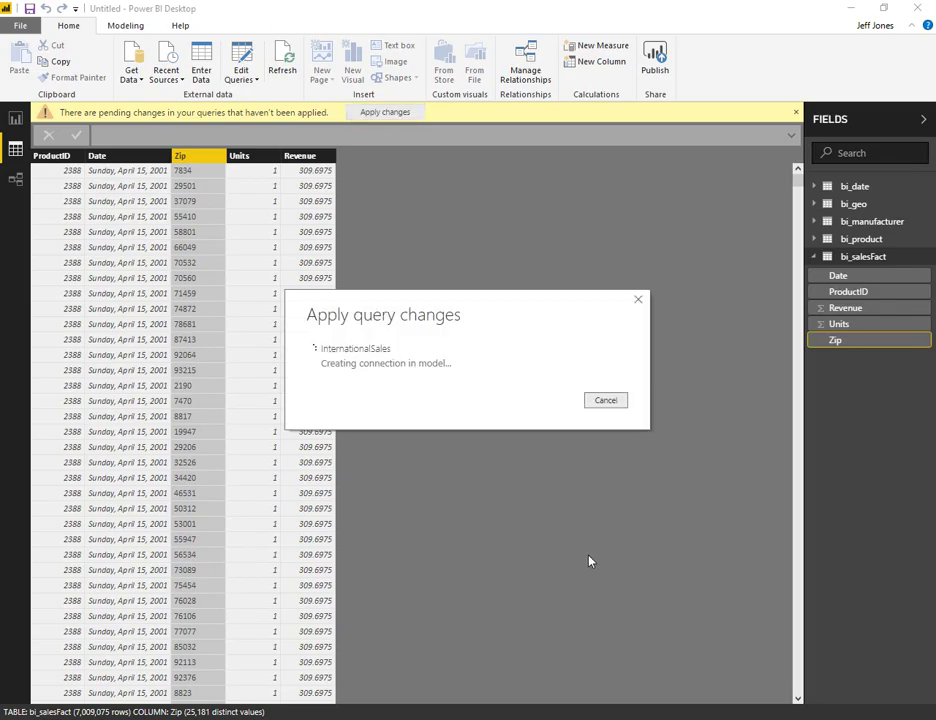
key(alt+Tab)
key(alt+Tab)
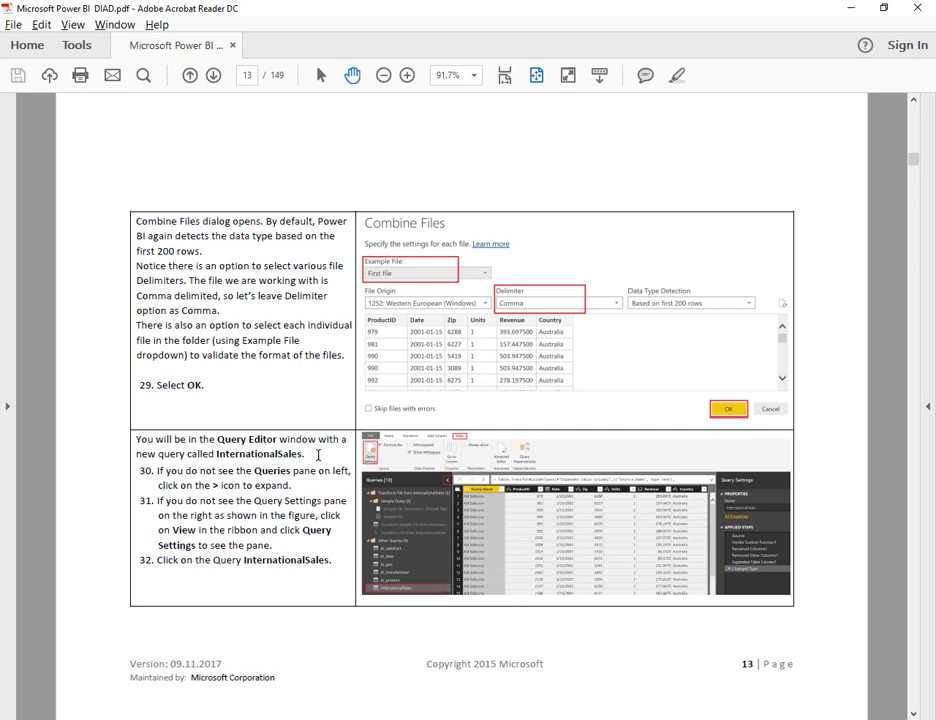
- Note the InternationalSales query name in the guide, then scroll to page 14
drag(318, 455, 218, 455)
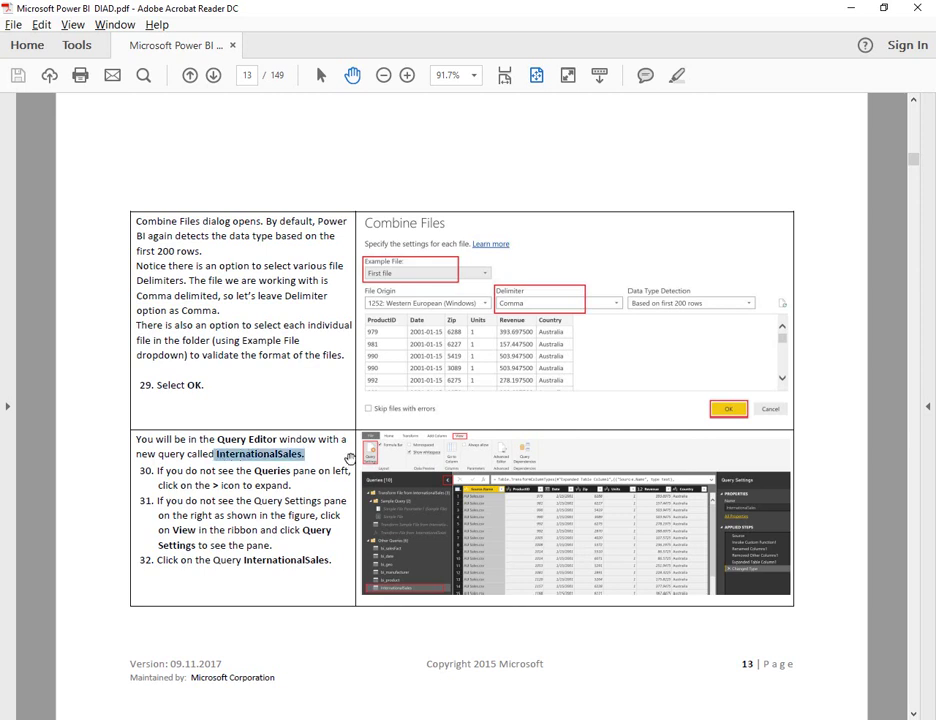
key(alt+Tab)
key(alt+Tab)
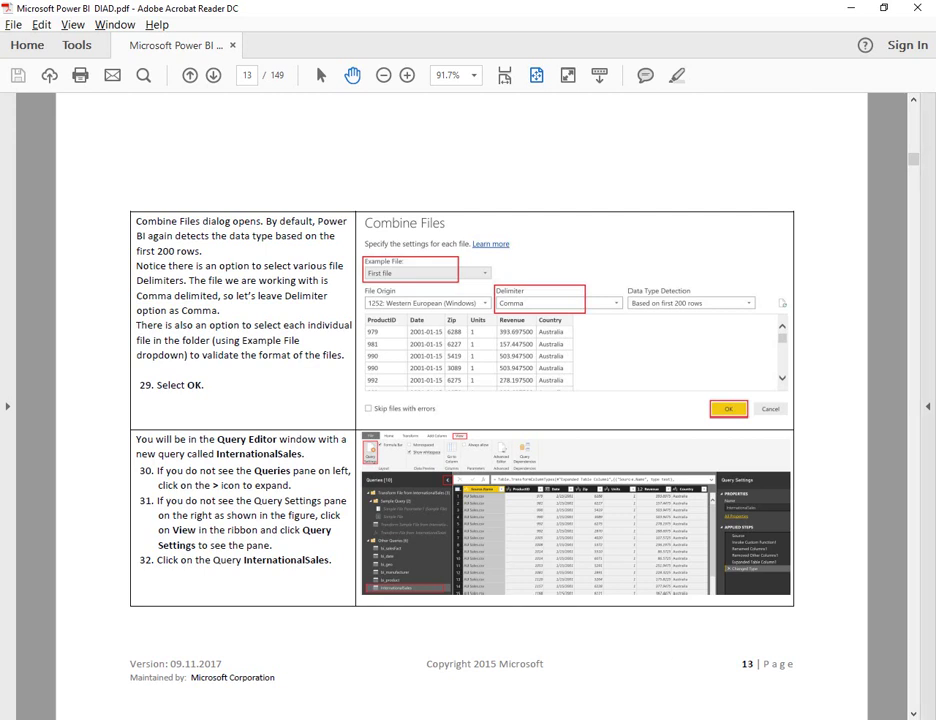
key(alt+Tab)
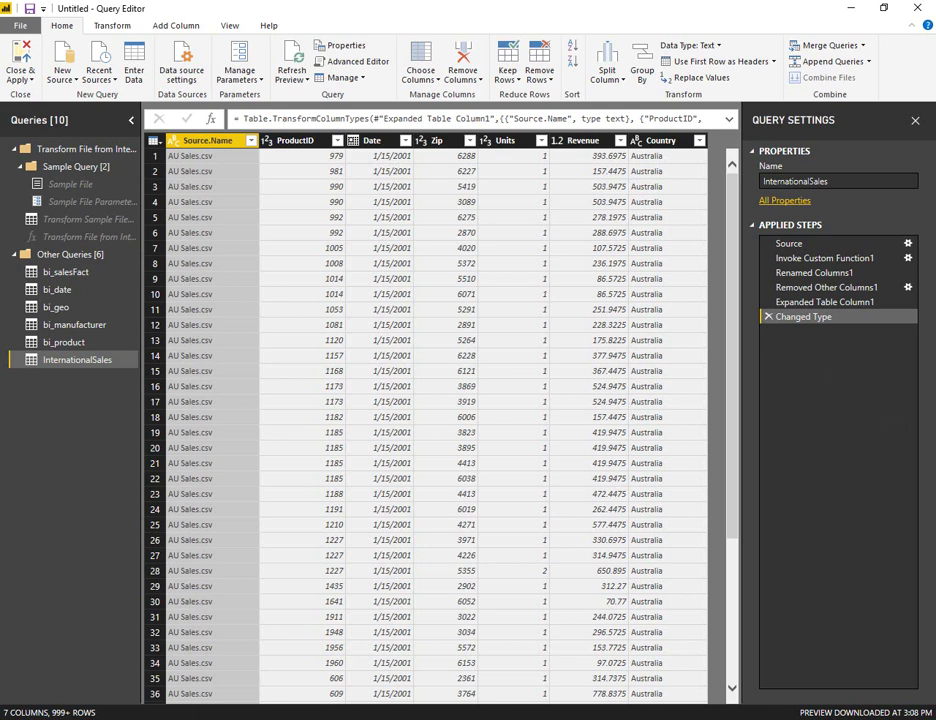
key(alt+Tab)
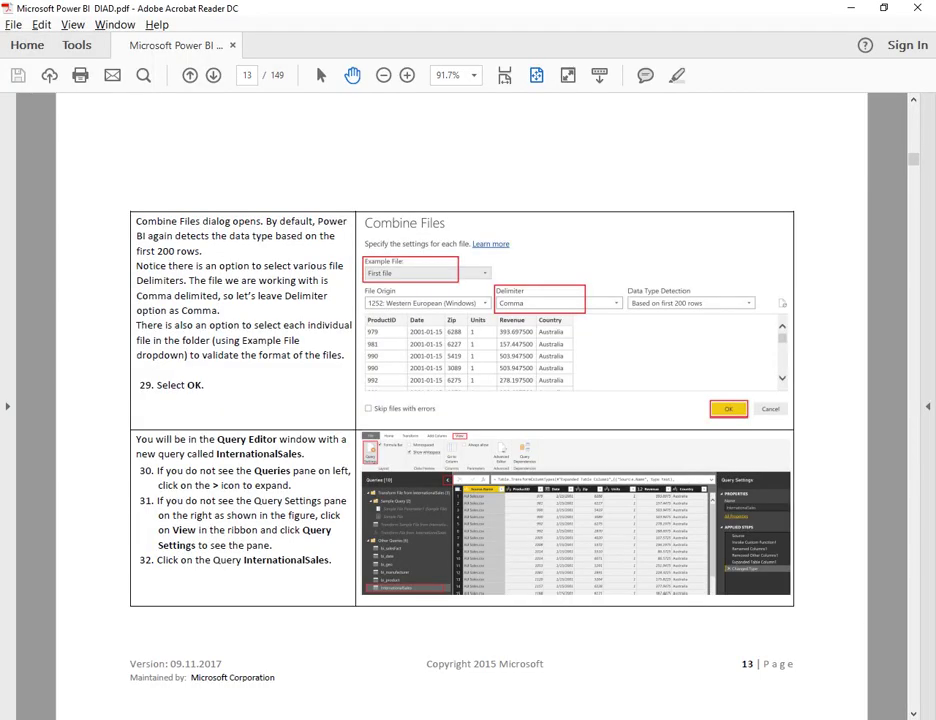
scroll(673, 529, down, 2)
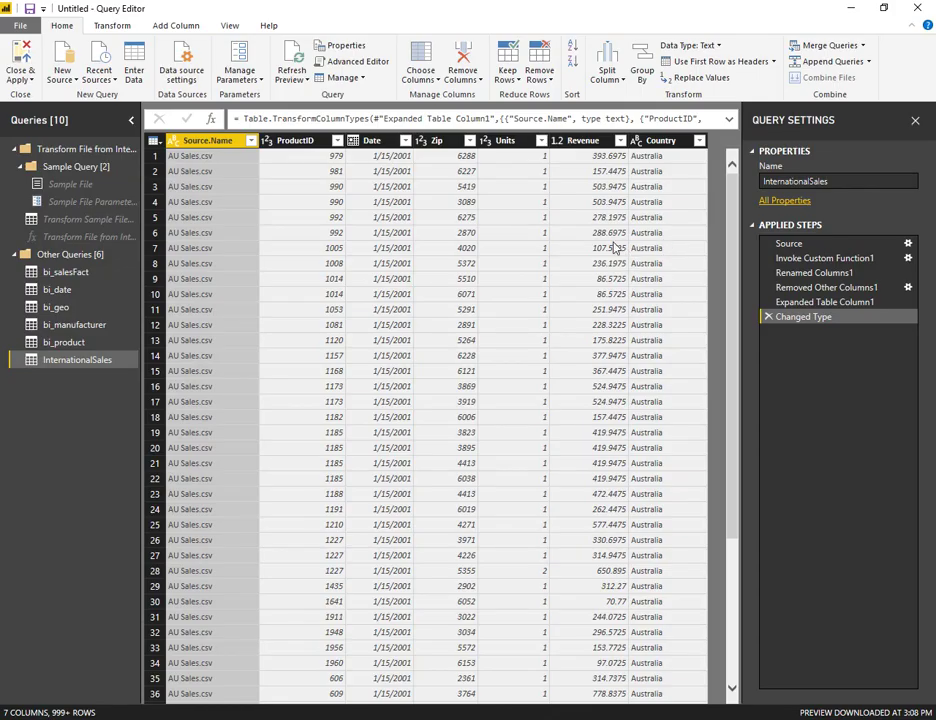
- Change the Zip column's data type to Text, replacing the current conversion step
click(434, 141)
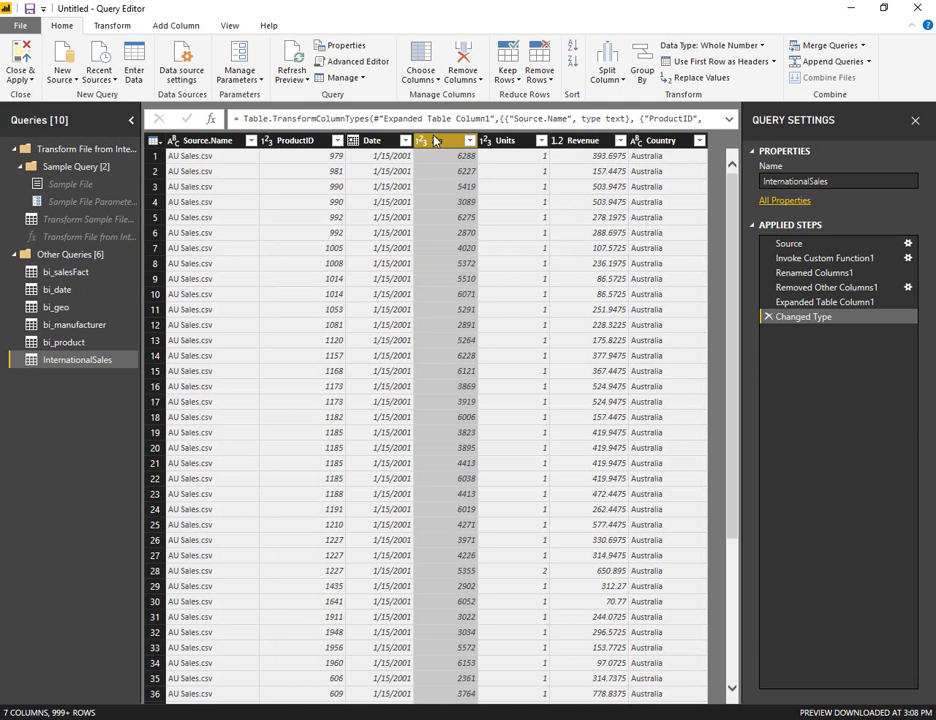
click(115, 26)
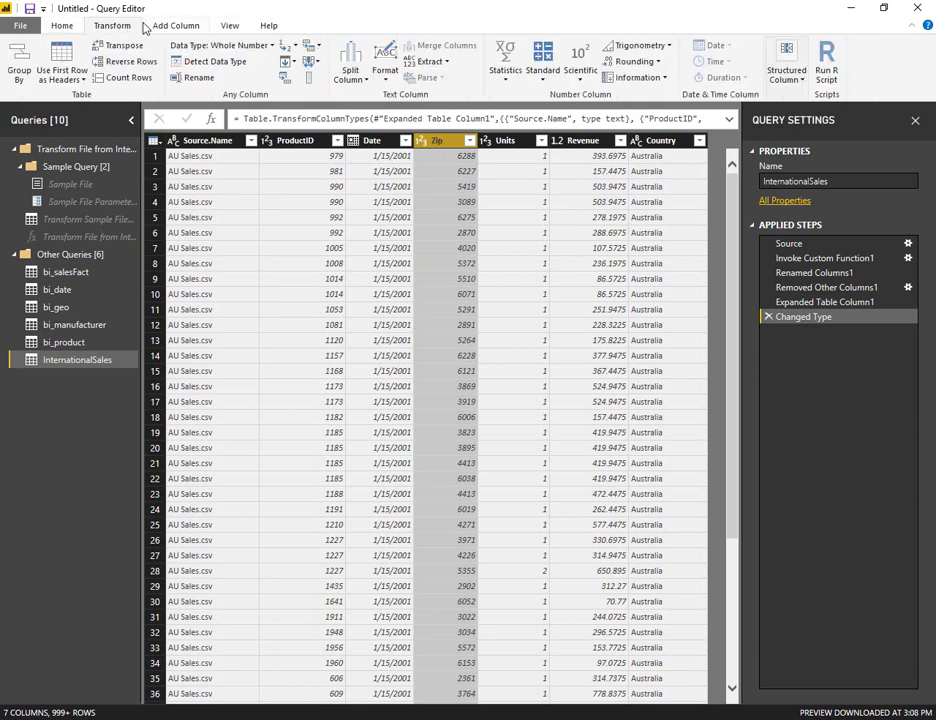
click(270, 46)
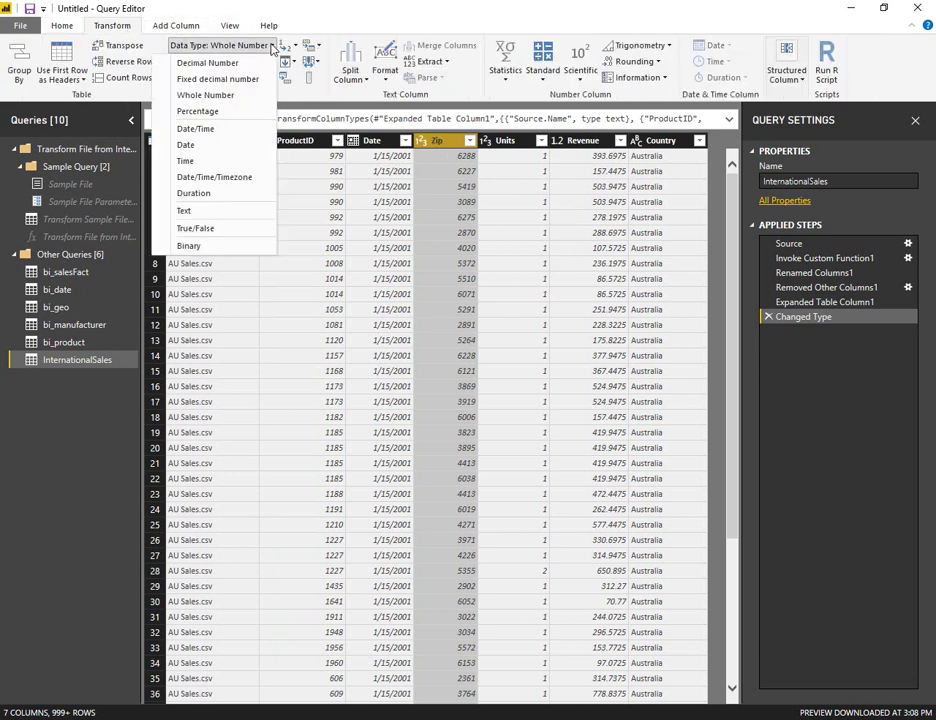
click(199, 212)
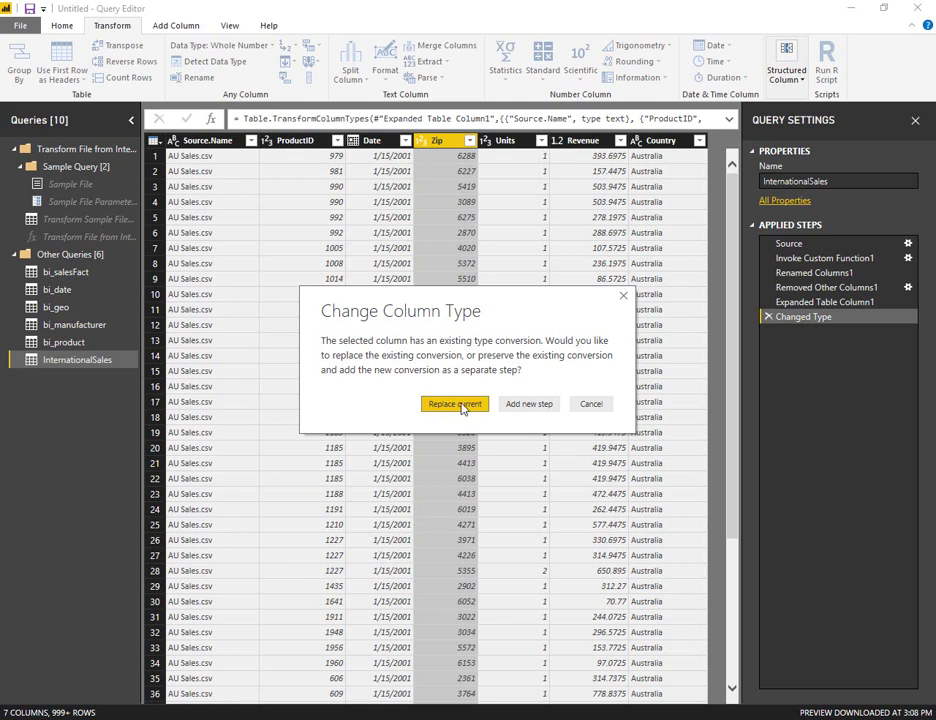
click(463, 407)
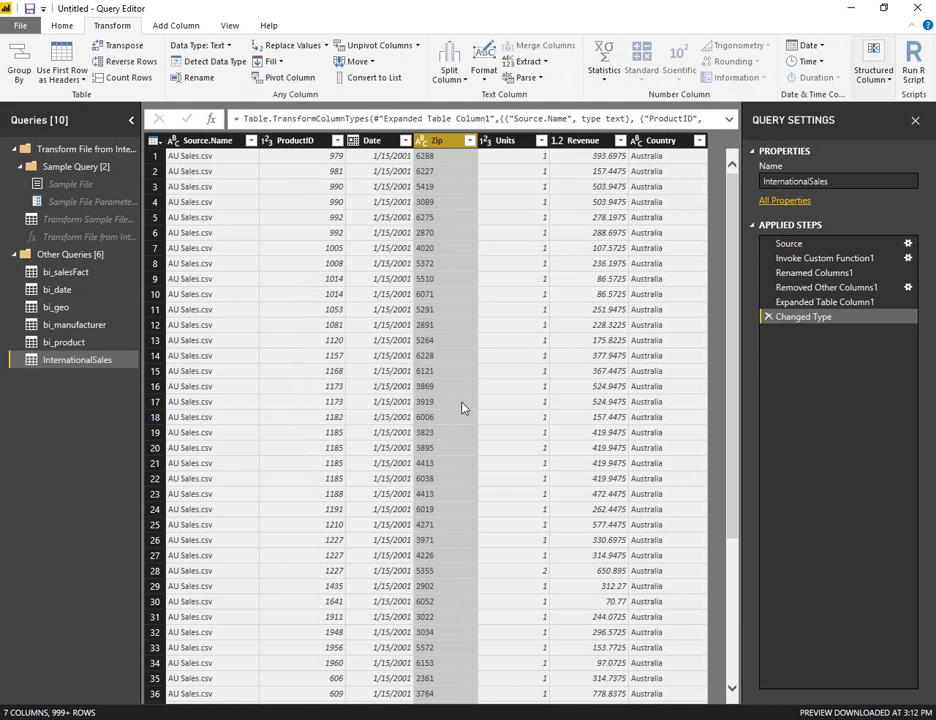
key(alt+Tab)
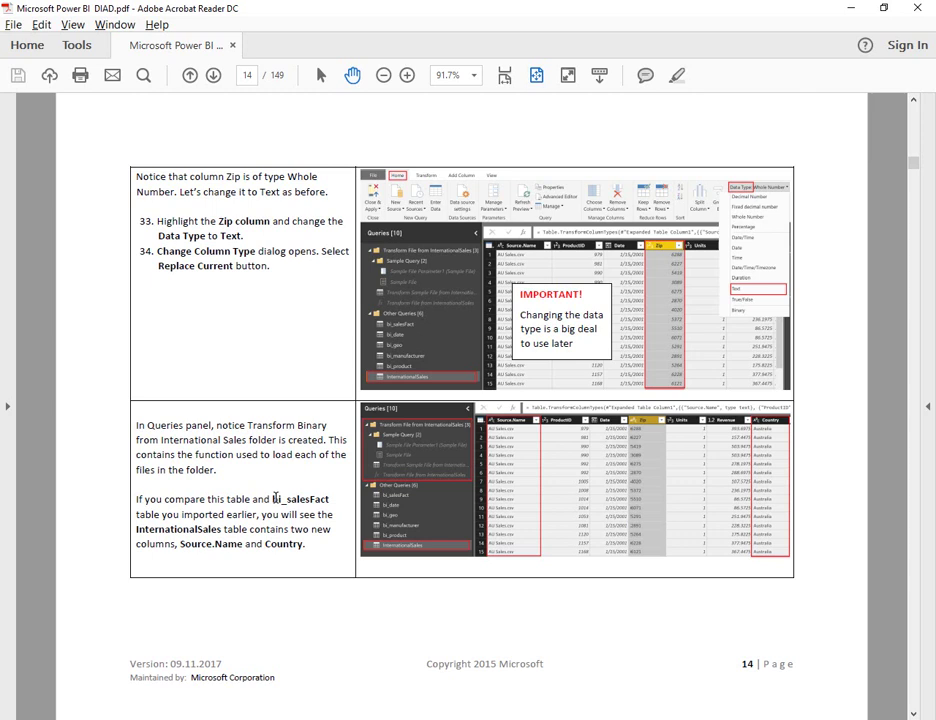
- Highlight InternationalSales and Country in page 14's note, then return to the Query Editor
double_click(191, 530)
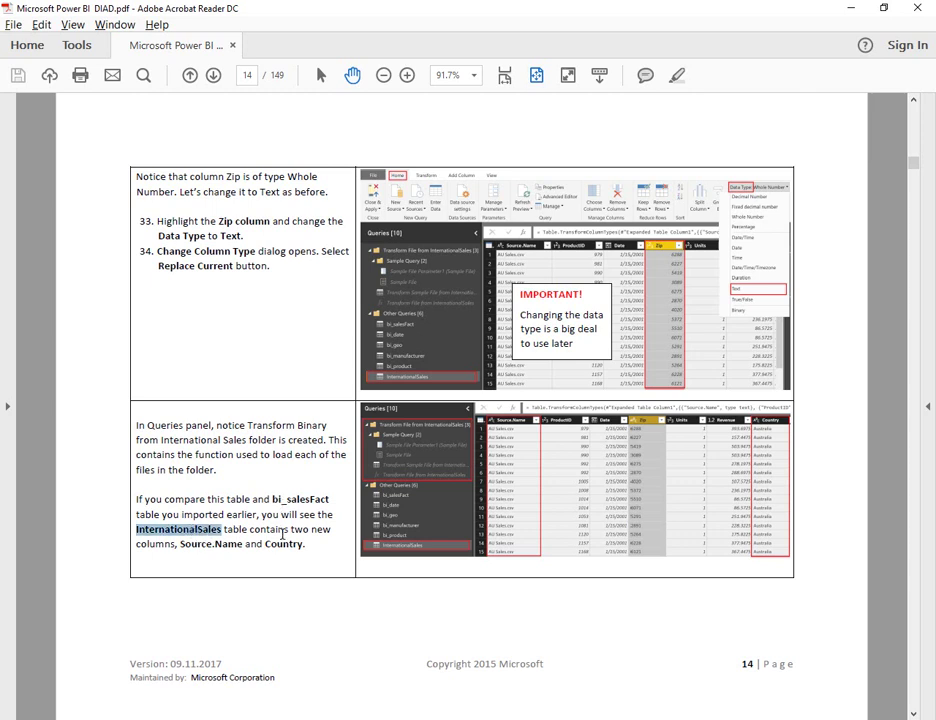
click(288, 544)
double_click(288, 544)
click(260, 520)
key(alt+Tab)
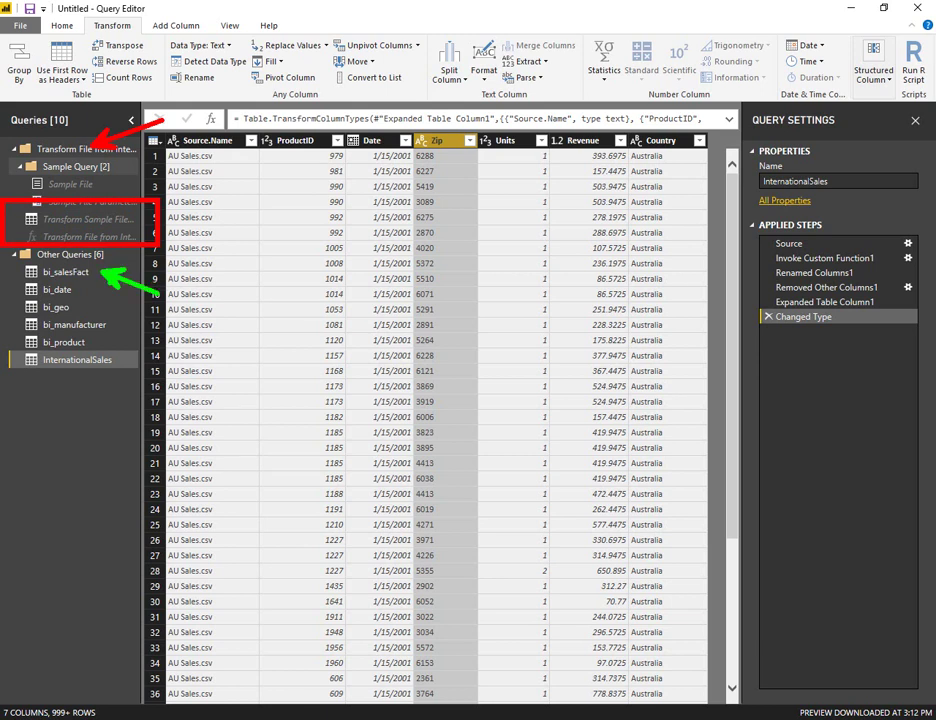
- Compare bi_salesFact with InternationalSales, marking the extra Source.Name and Country headers
click(76, 274)
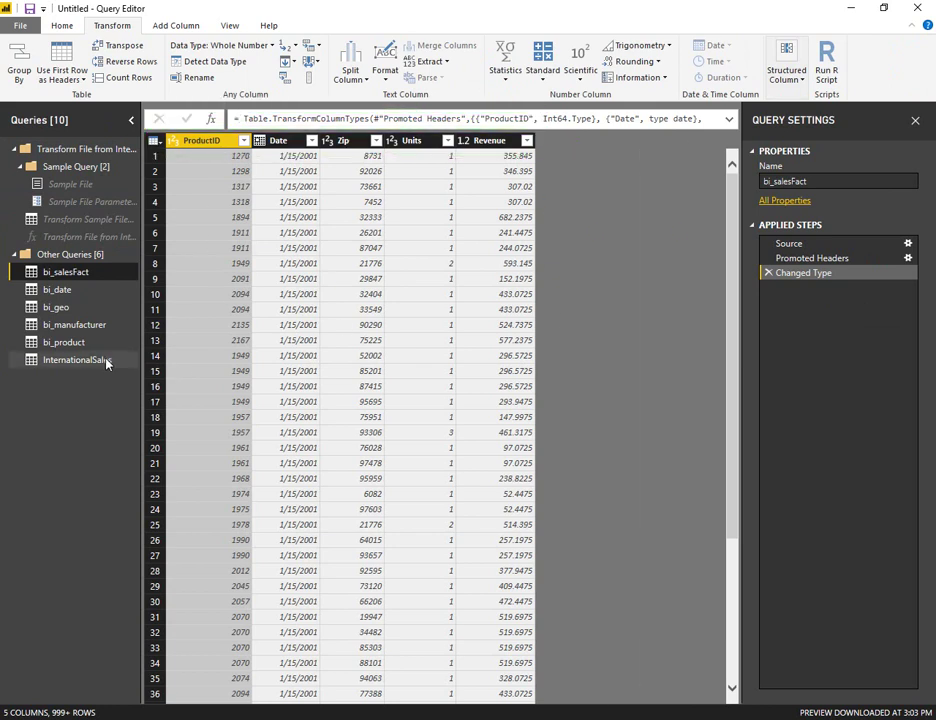
click(75, 360)
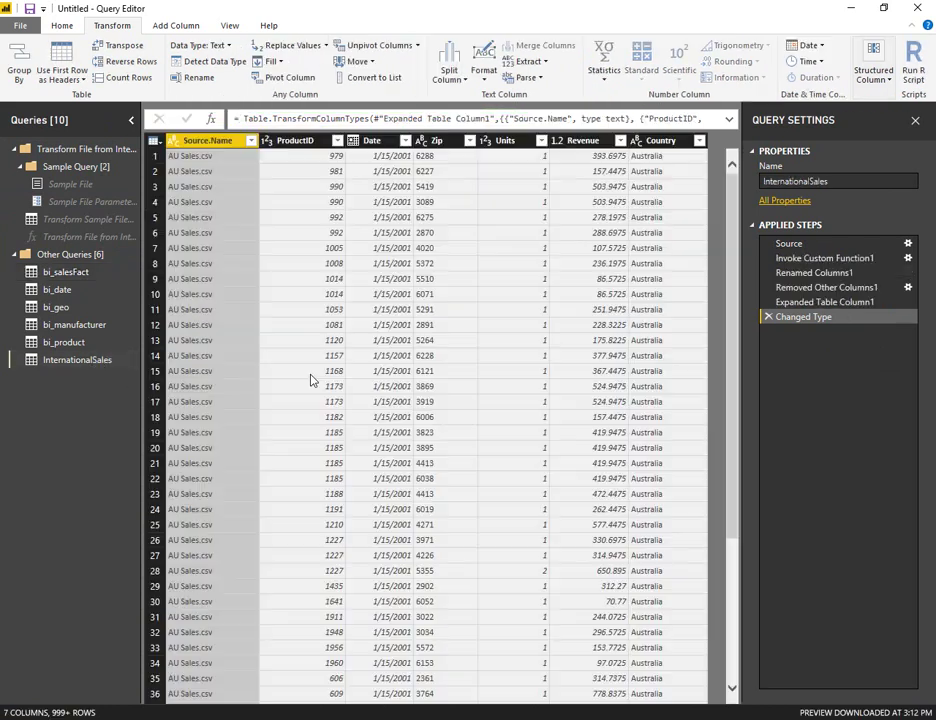
mouse_move(143, 103)
mouse_down()
mouse_move(152, 119)
mouse_move(748, 167)
mouse_move(737, 168)
mouse_up()
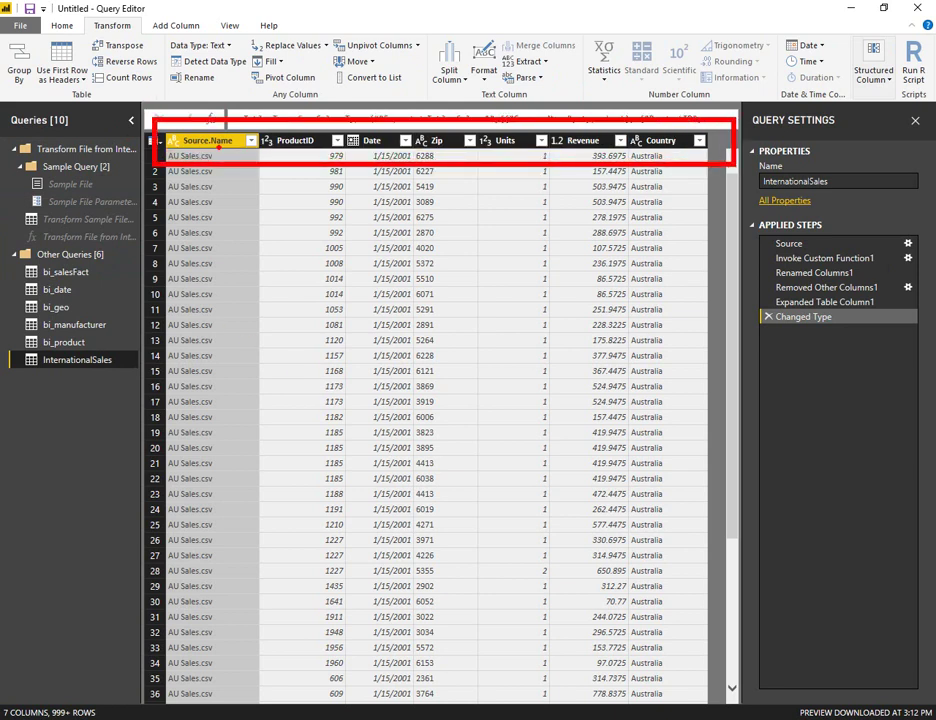
drag(218, 147, 283, 252)
drag(672, 145, 712, 225)
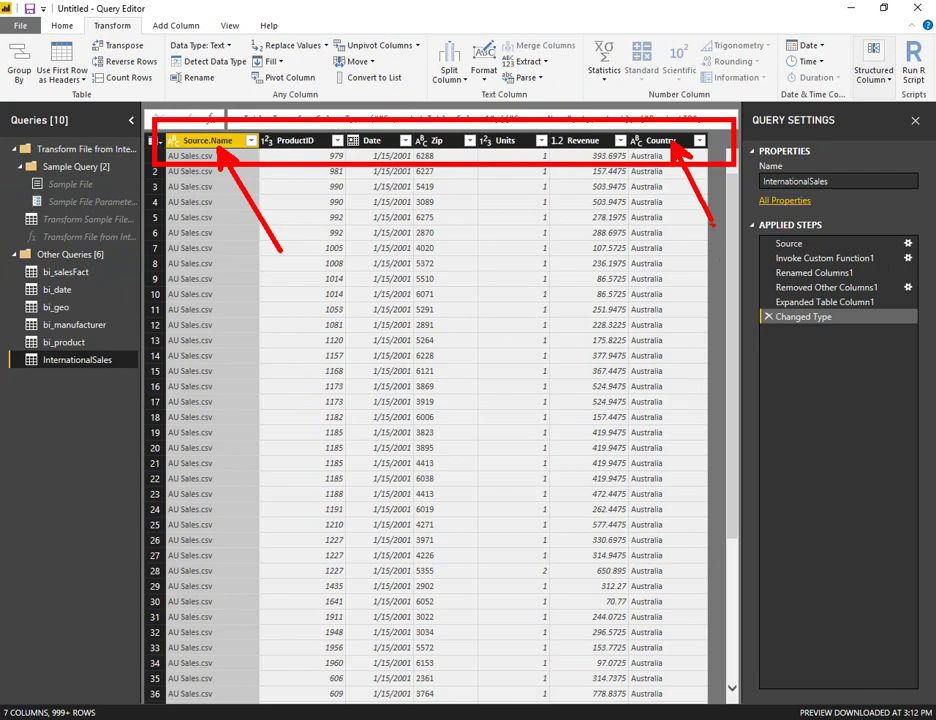
key(Escape)
key(alt+Tab)
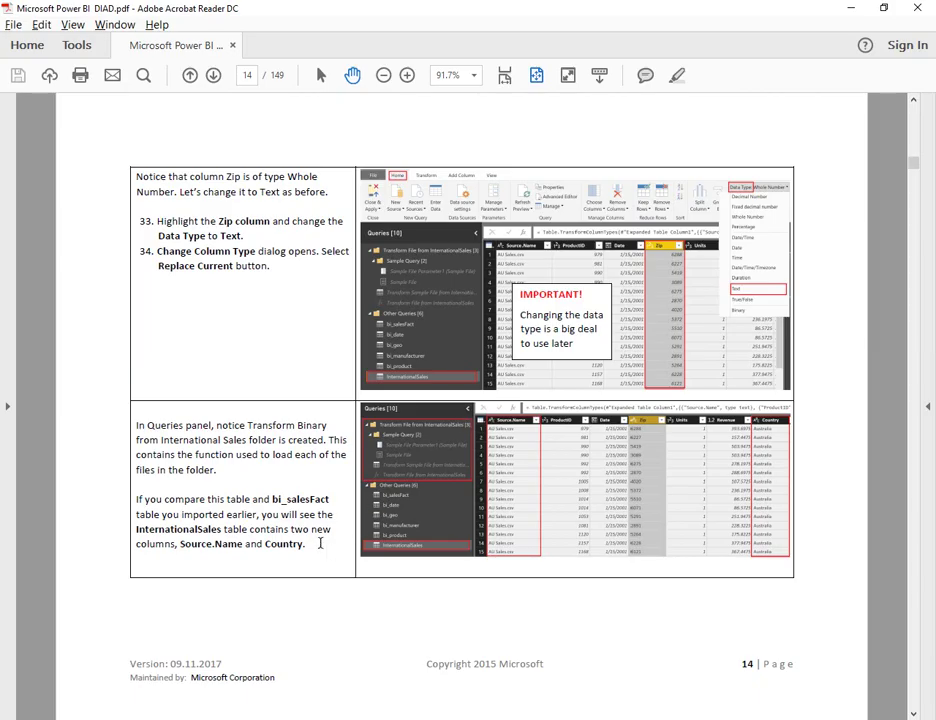
- Scroll the guide to page 15 on removing Source.Name and return to the Query Editor
scroll(320, 543, down, 2)
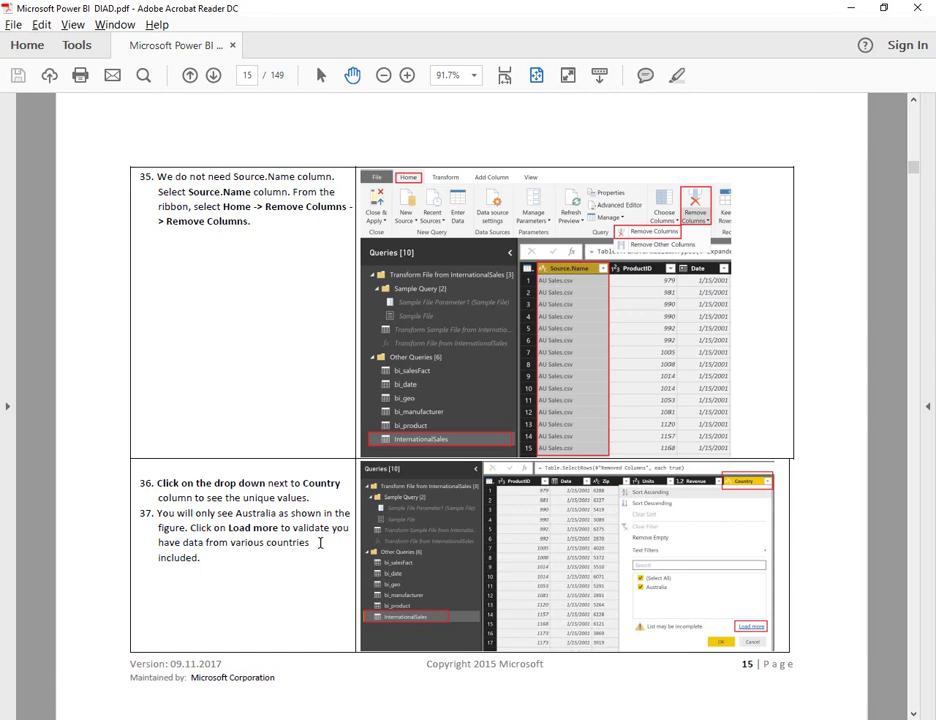
key(alt+Tab)
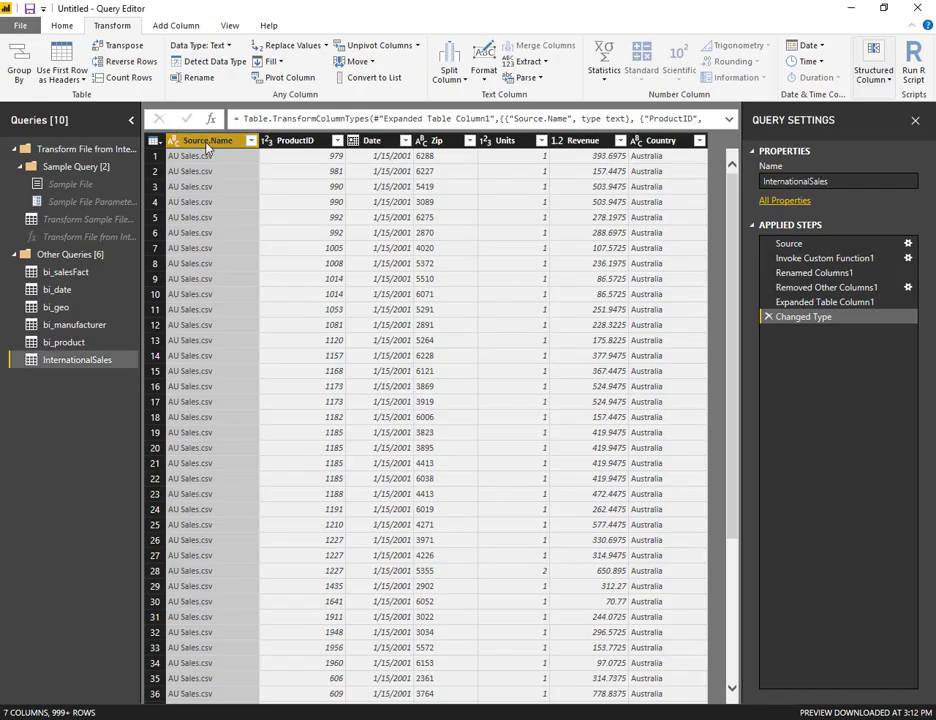
- Remove the Source.Name column from InternationalSales, adding a Removed Columns step
click(60, 27)
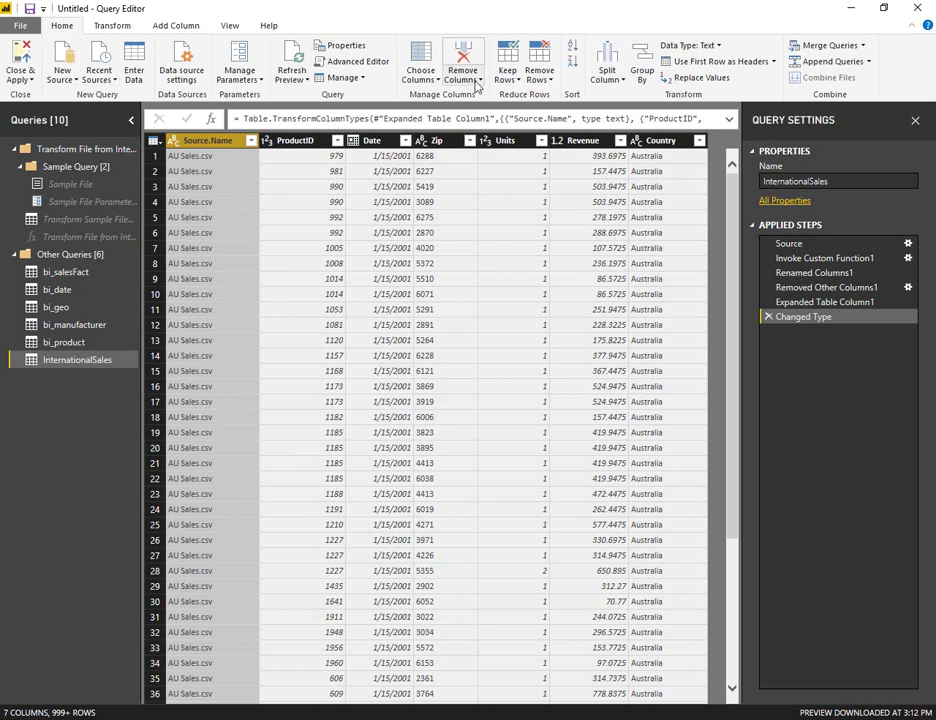
click(473, 80)
click(428, 95)
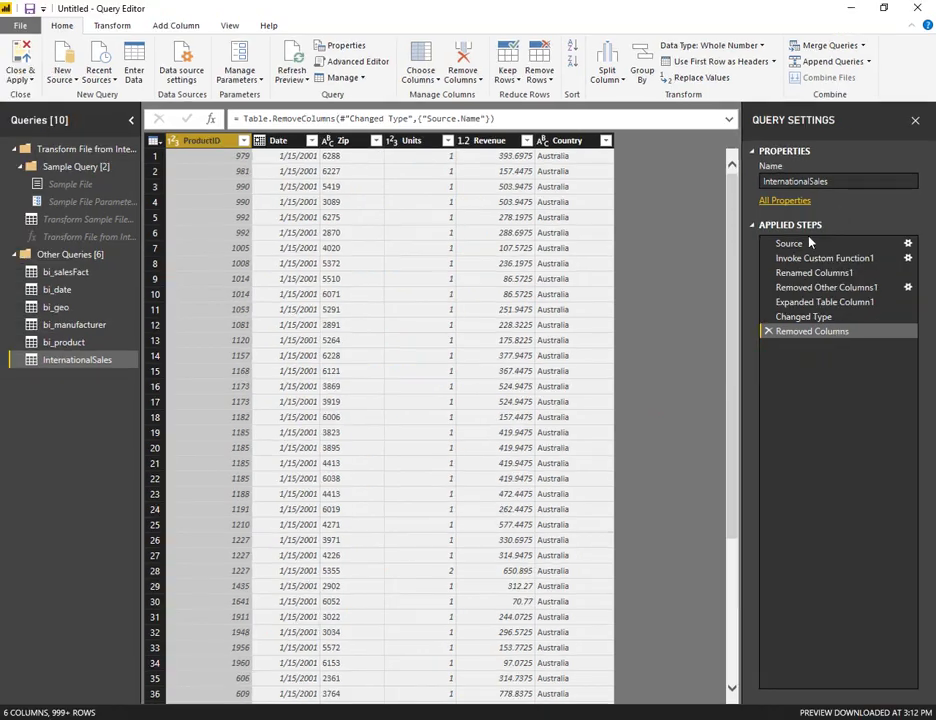
key(alt+Tab)
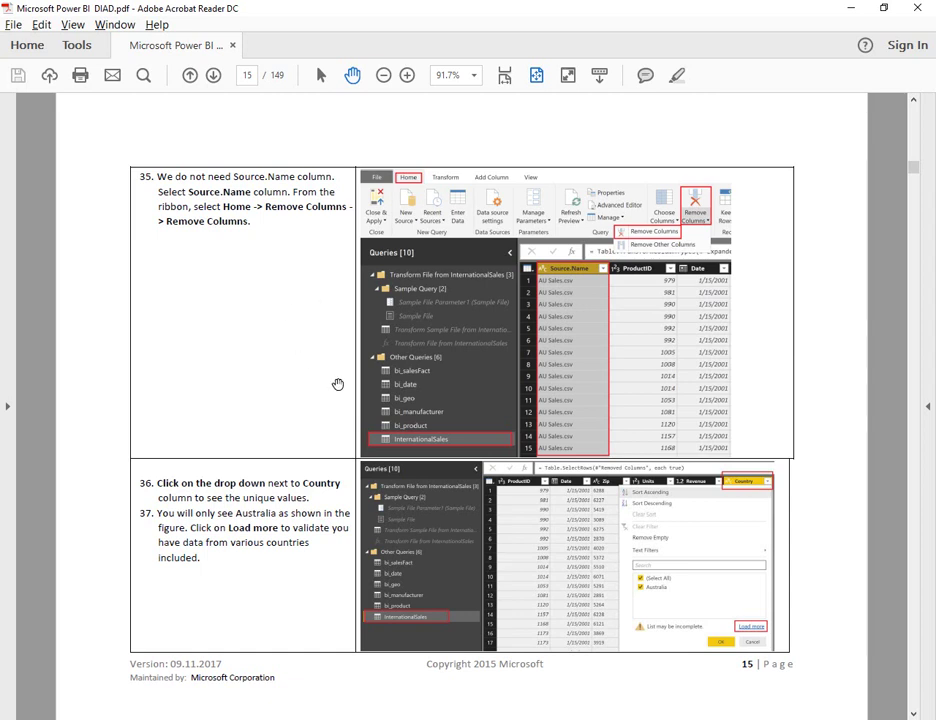
- Load the full Country filter list, showing Australia, Canada, France, Japan and Mexico
key(alt+Tab)
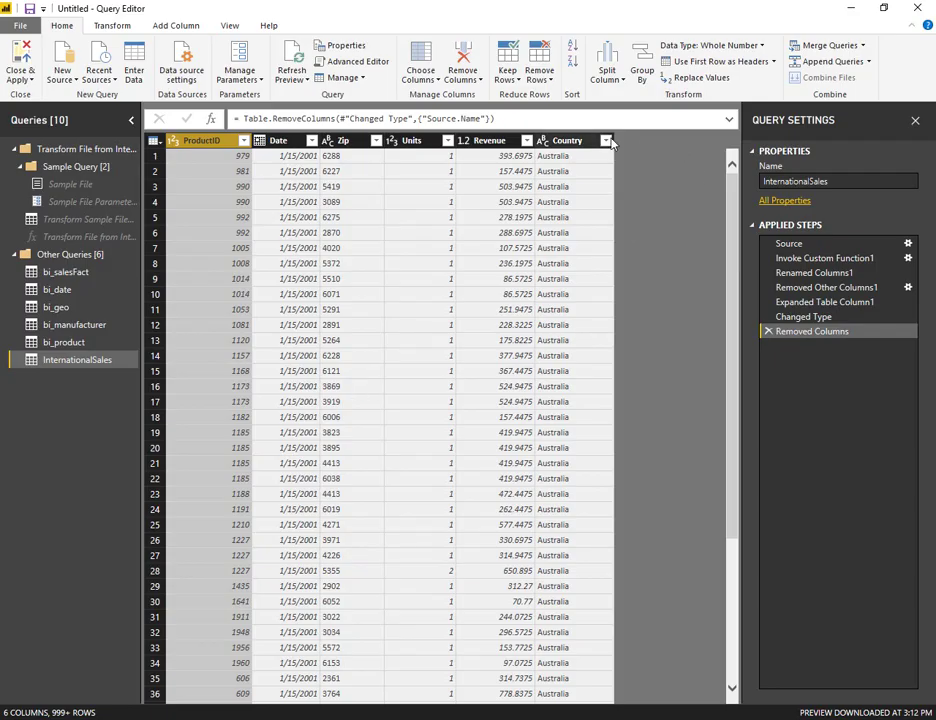
click(606, 141)
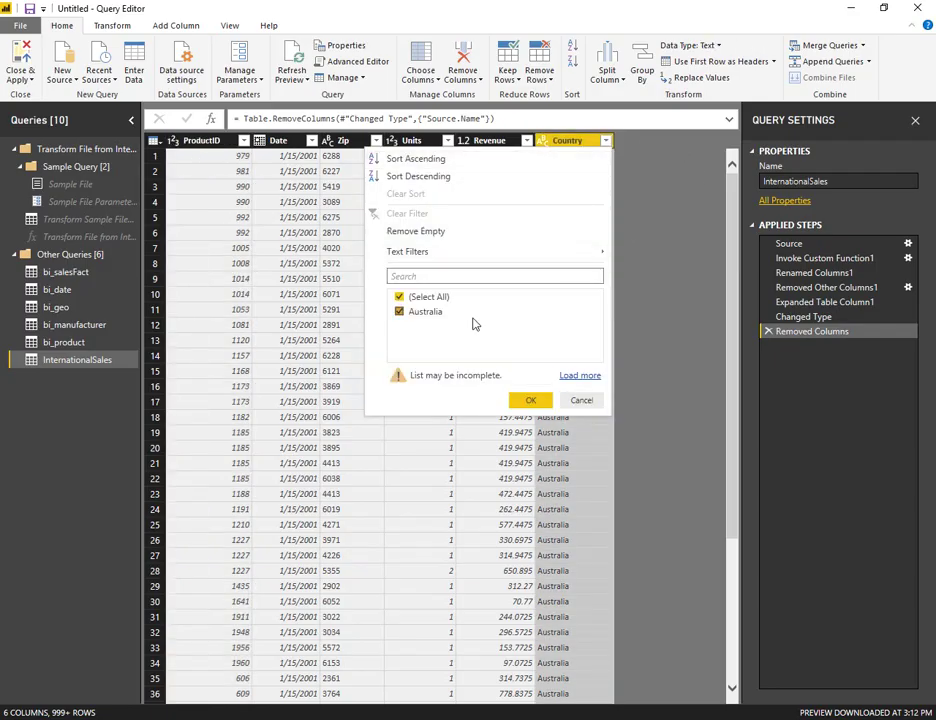
key(alt+Tab)
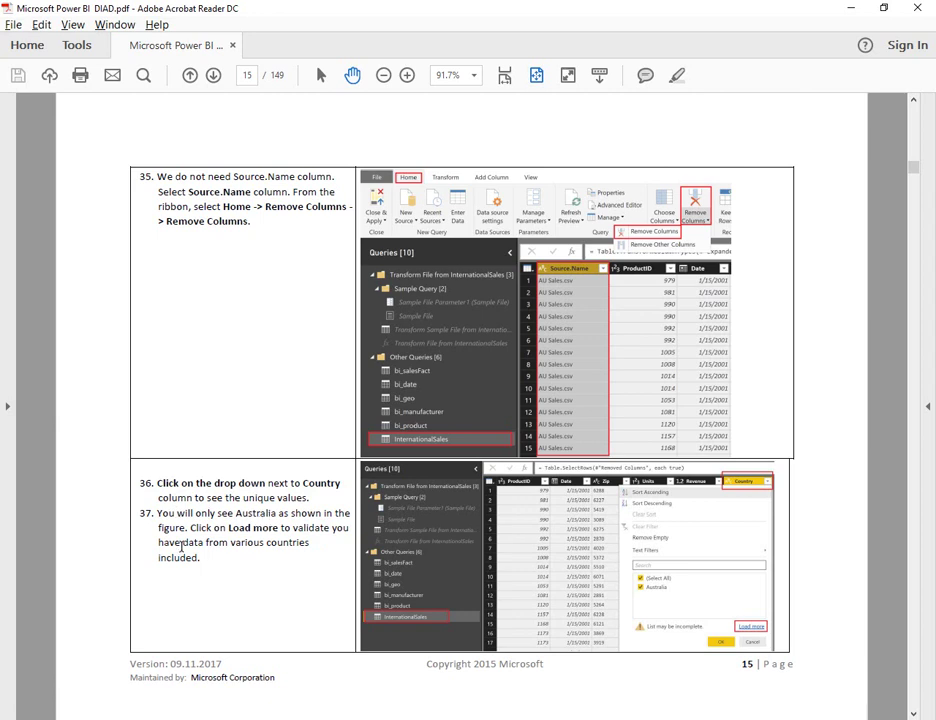
key(alt+Tab)
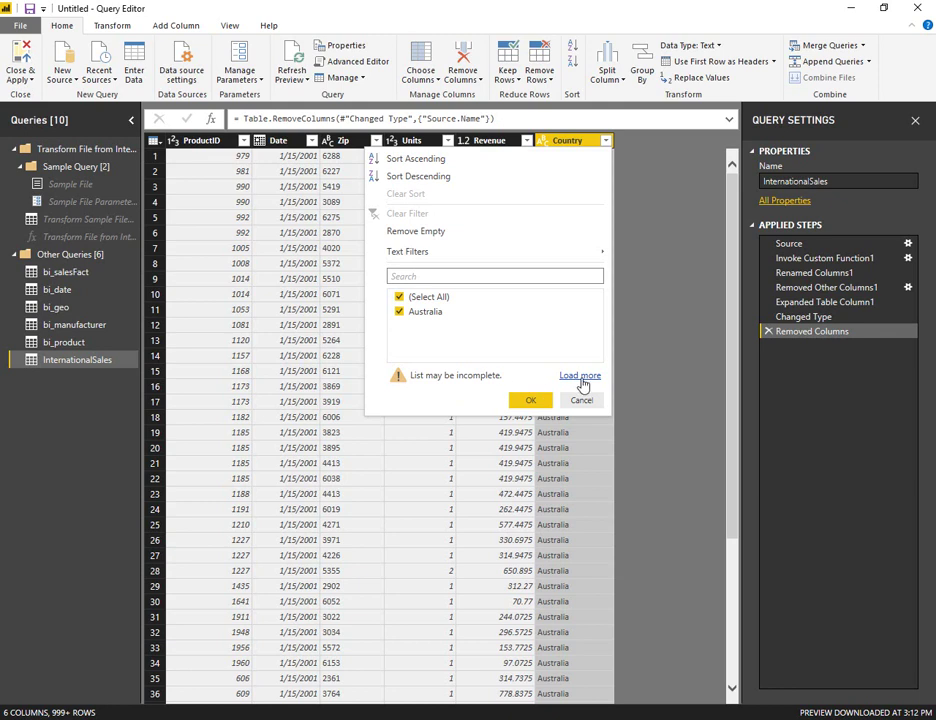
click(578, 377)
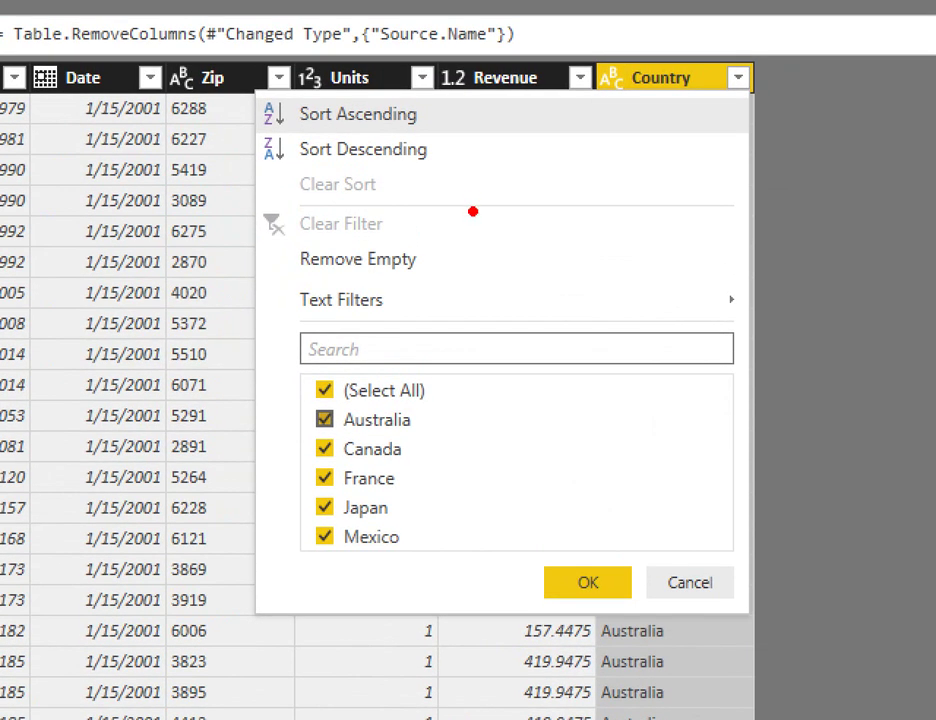
mouse_move(281, 396)
mouse_down()
mouse_move(429, 486)
mouse_move(427, 470)
mouse_move(439, 485)
mouse_move(448, 570)
mouse_up()
drag(470, 476, 525, 481)
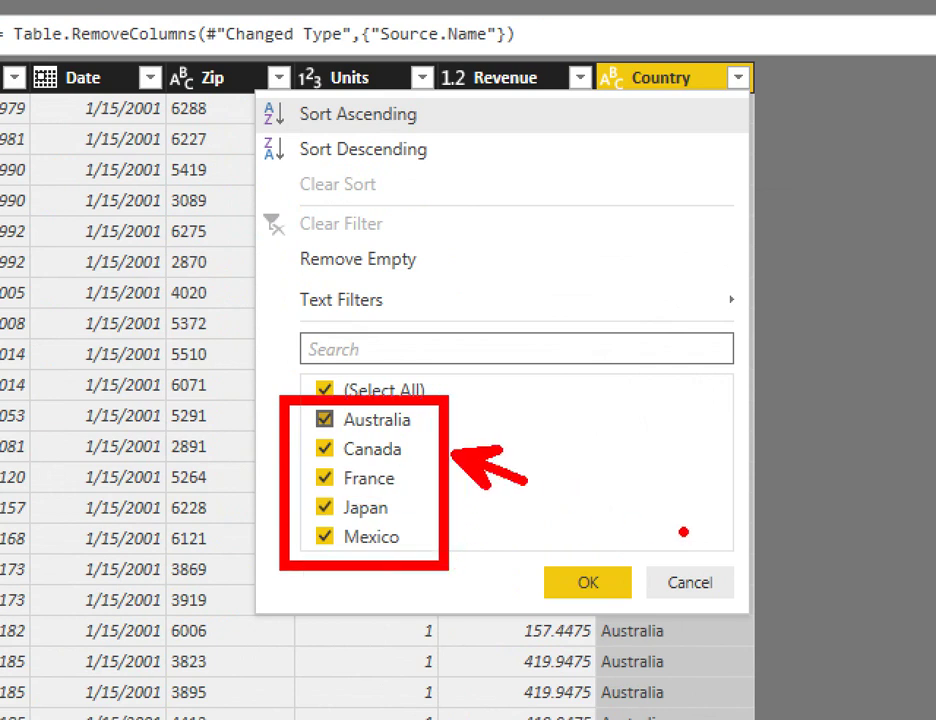
key(alt+Tab)
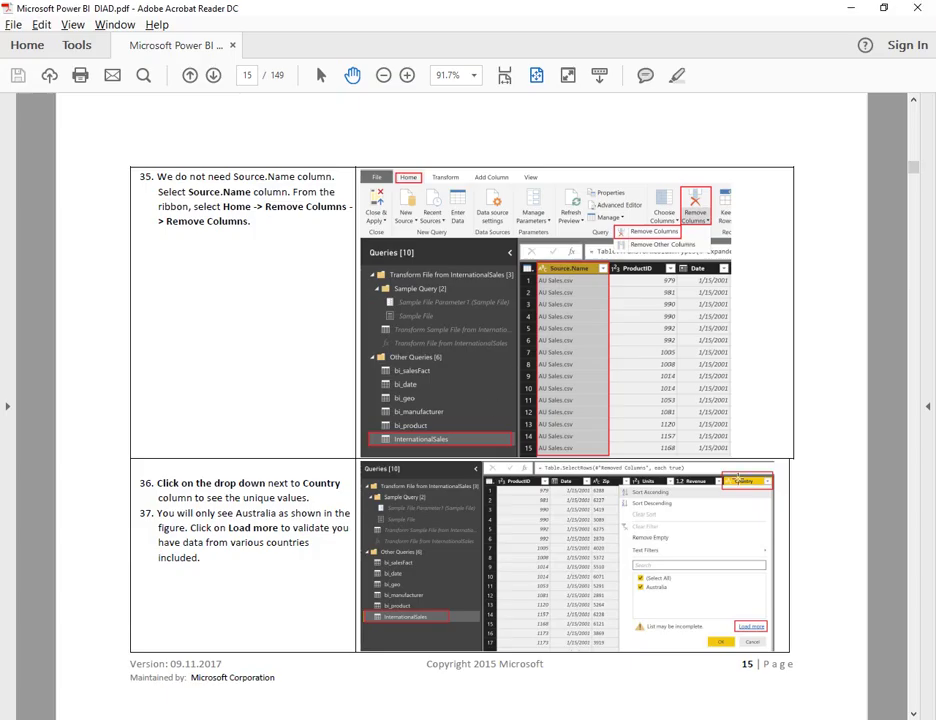
- Scroll the guide to page 16 and read the step 38 note
scroll(738, 478, down, 2)
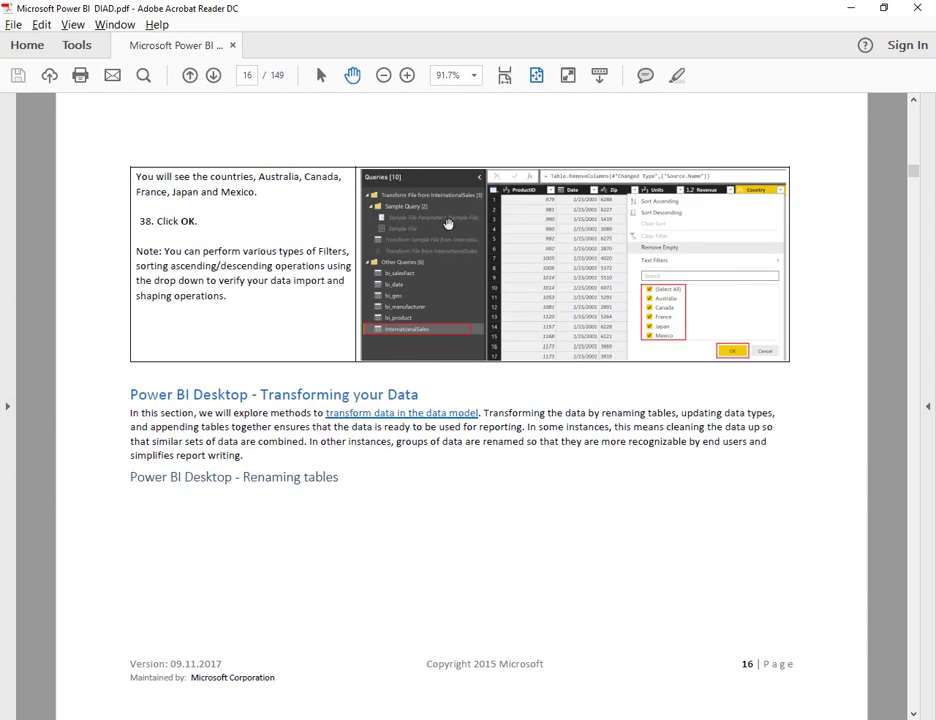
drag(165, 251, 150, 197)
click(223, 307)
- Save the report as 'DIAD-' .pbix on the Desktop, applying query changes later
click(286, 251)
key(alt+Tab)
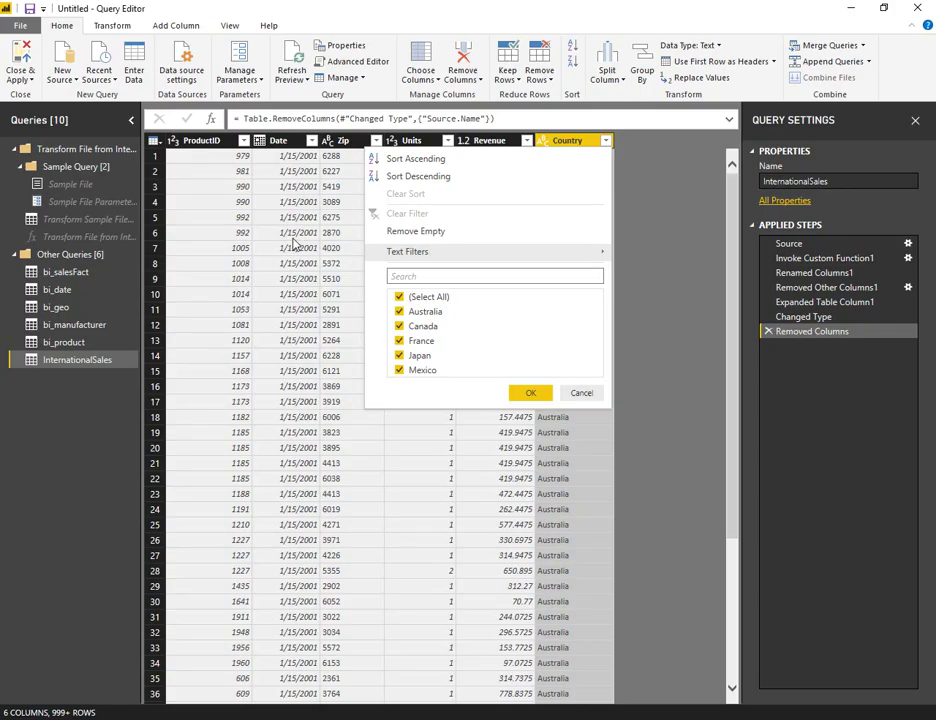
key(alt+F4)
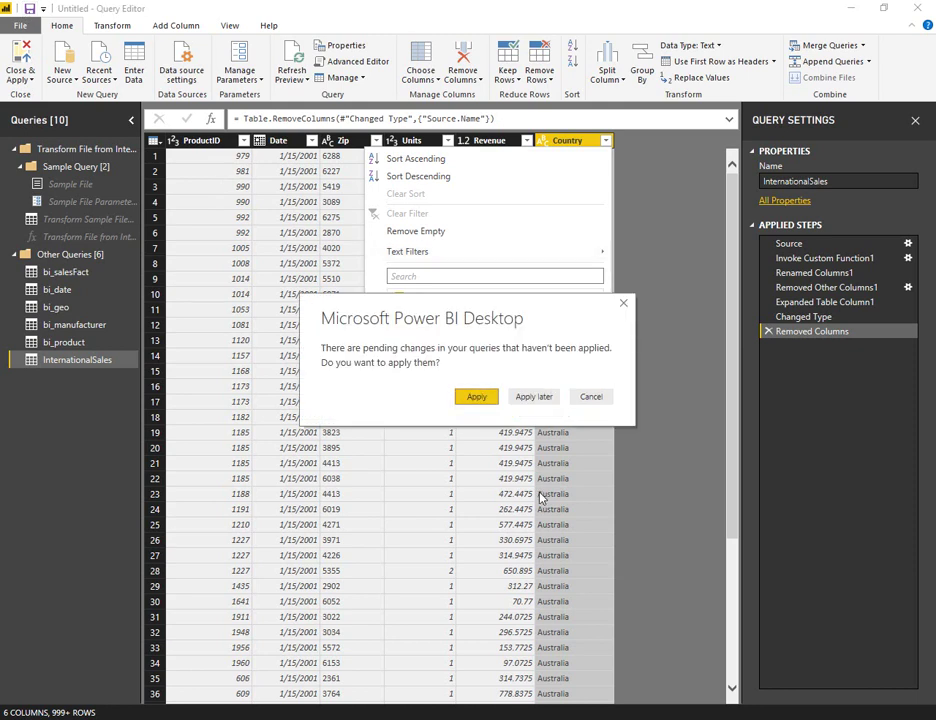
click(533, 397)
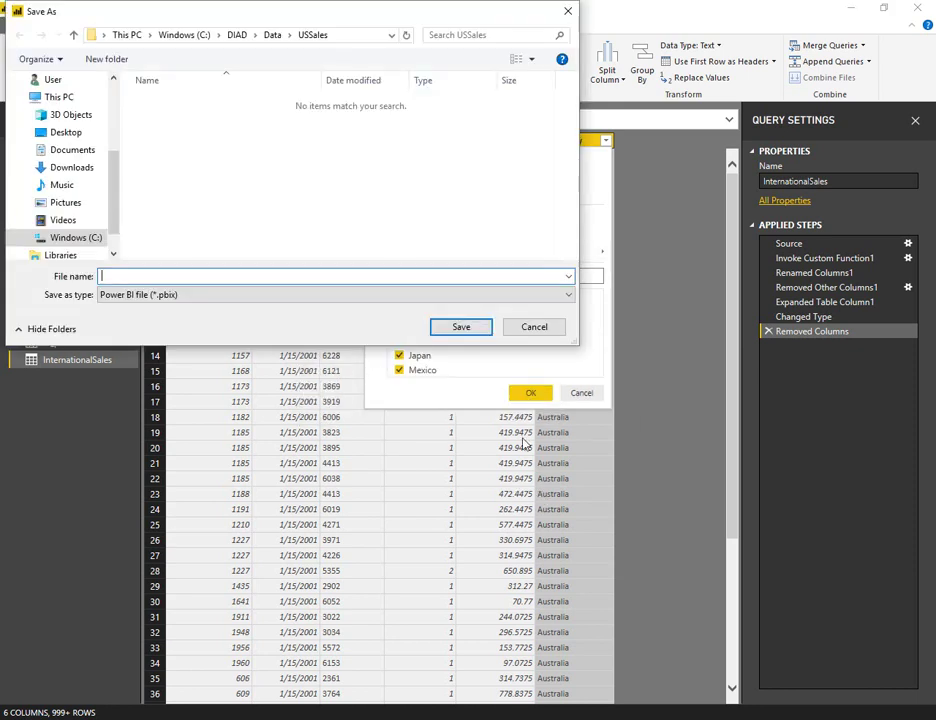
click(70, 132)
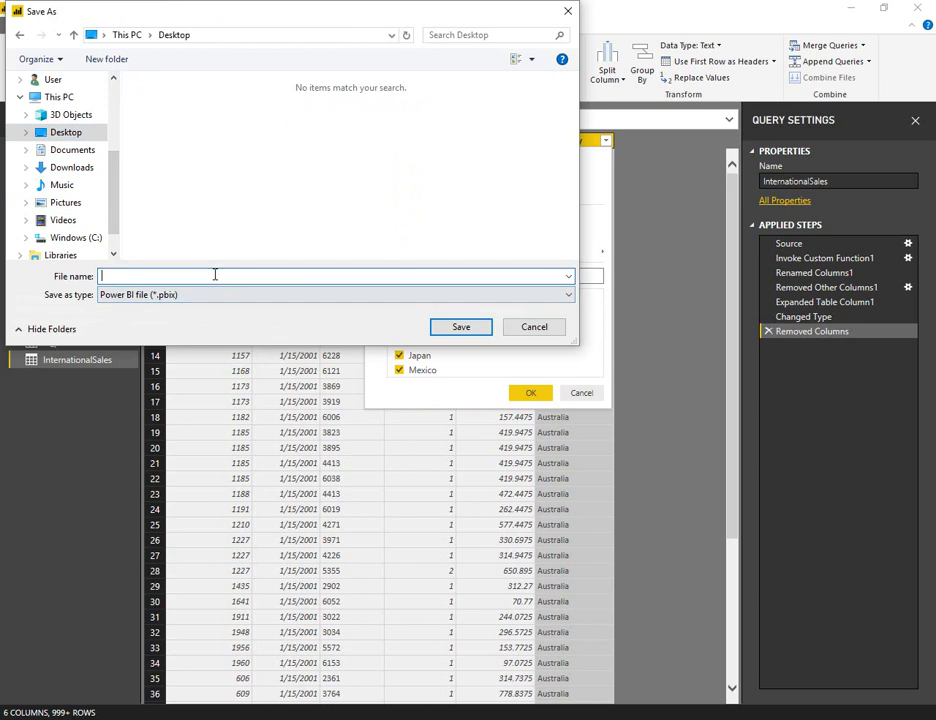
text(DIAD-Exercise1)
key(Return)
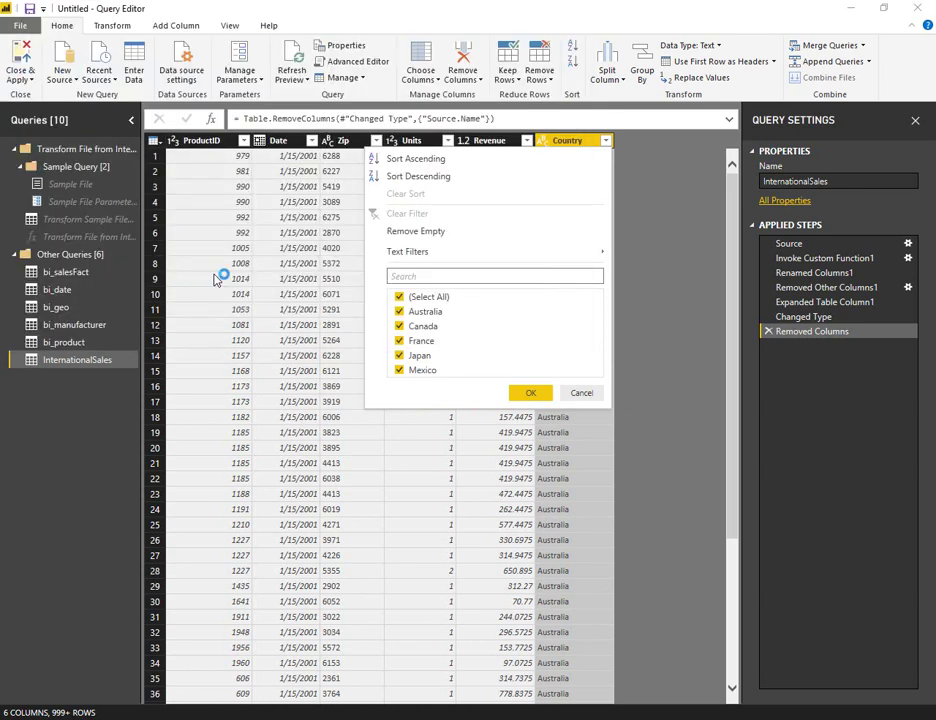